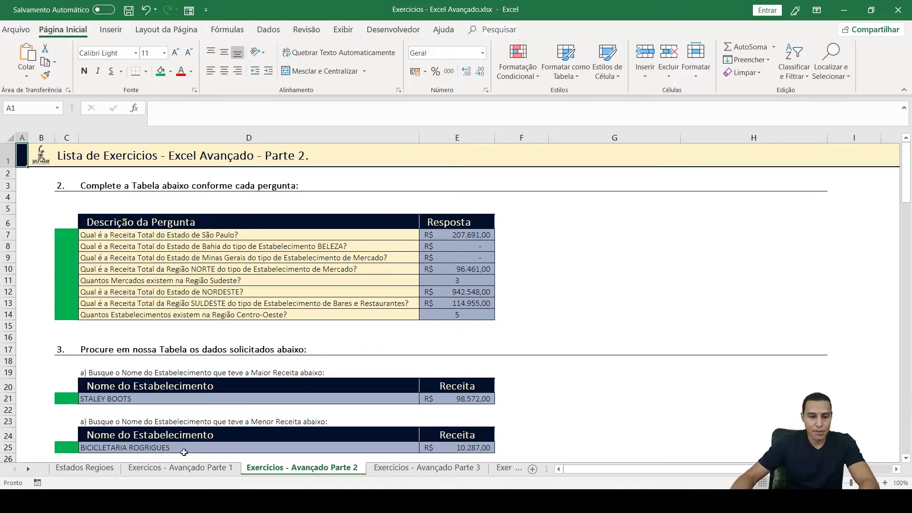
# Step: Clear the Tipo de Estabelecimento filter in the table on the Exercicos - Avançado Parte 1 sheet
pyautogui.click(186, 469)
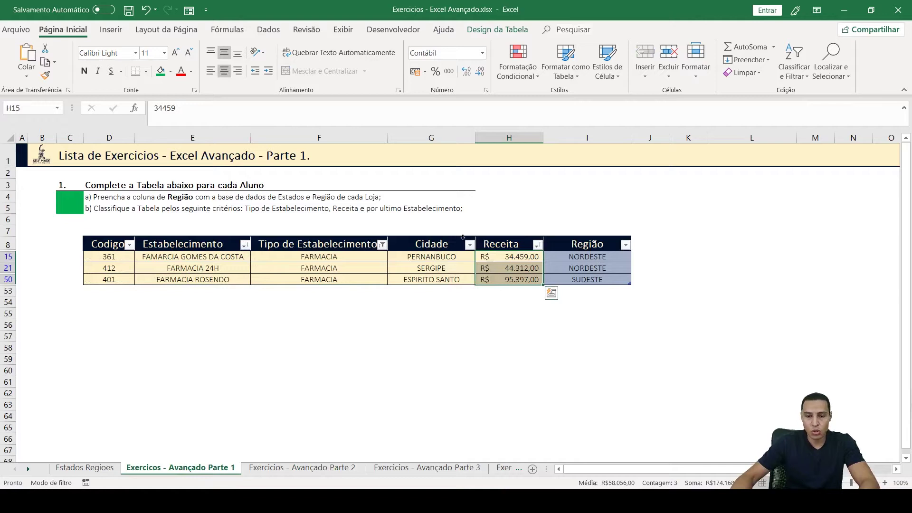
pyautogui.click(382, 244)
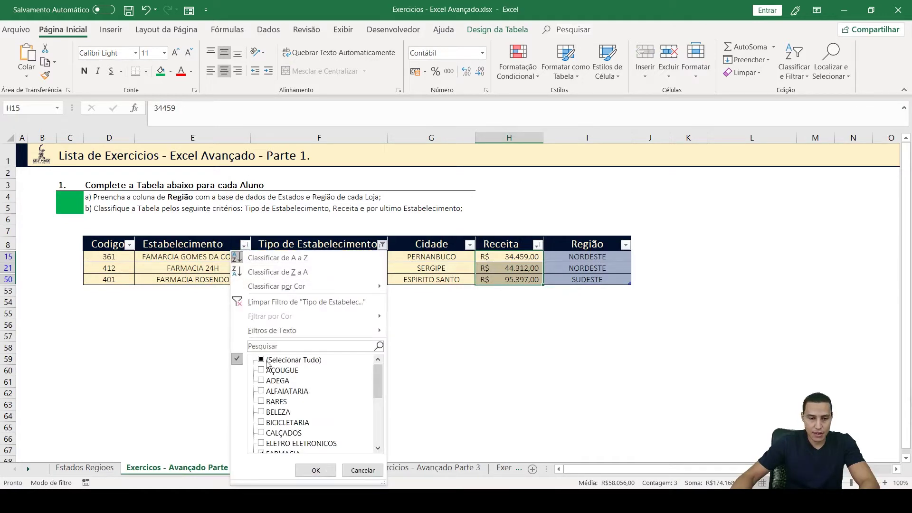
pyautogui.click(285, 302)
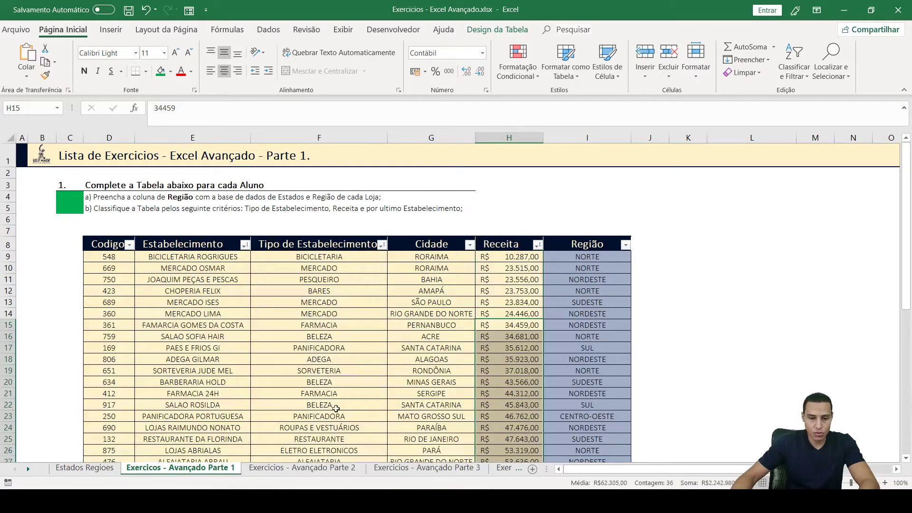
# Step: Review the exercises and charts on the Parte 2 sheet, the Parte 3 task and the Estados Regioes reference table
pyautogui.click(253, 464)
pyautogui.scroll(-3, 204, 230)
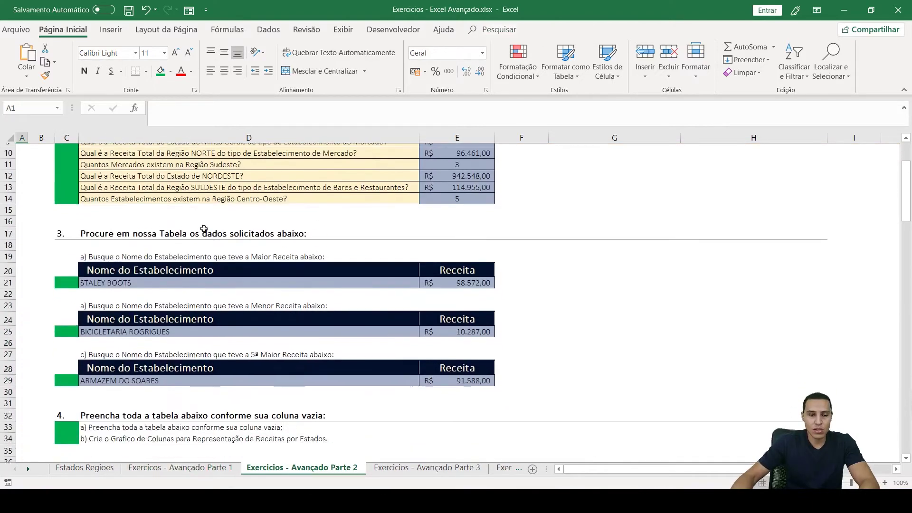
pyautogui.scroll(-14, 203, 229)
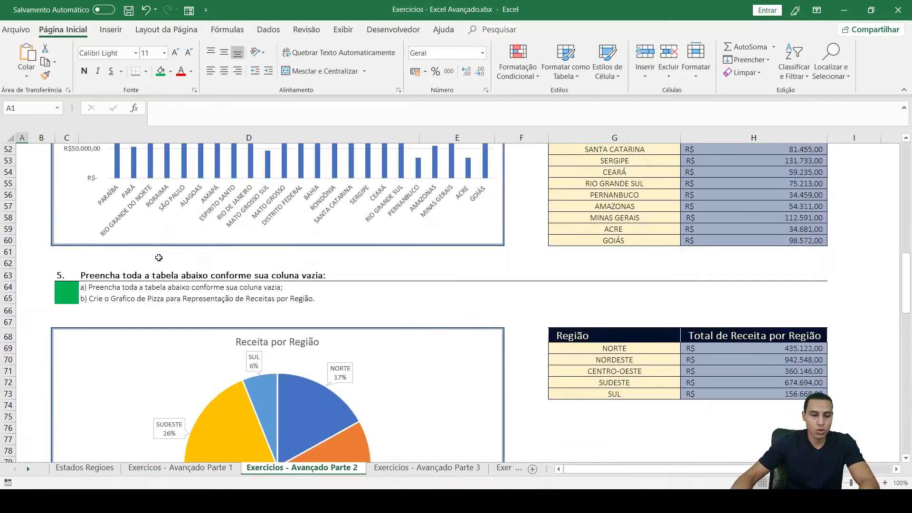
pyautogui.scroll(-18, 98, 244)
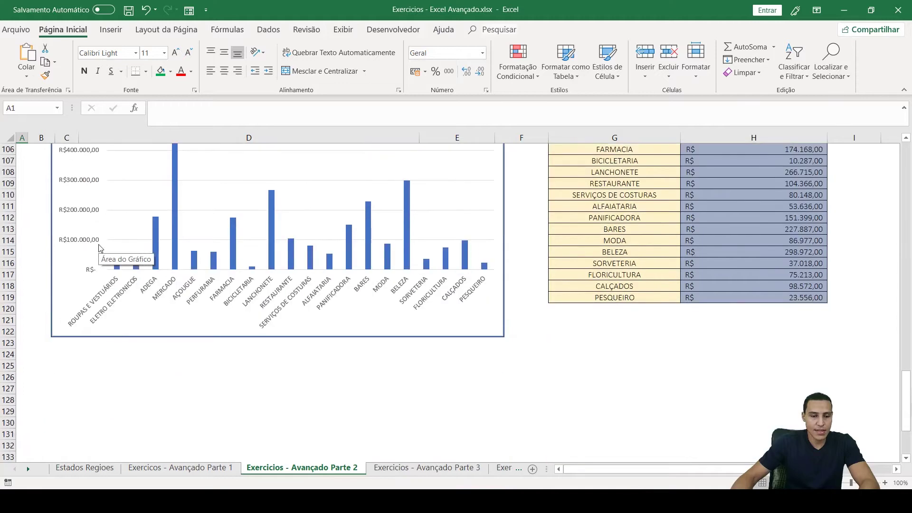
pyautogui.scroll(20, 99, 247)
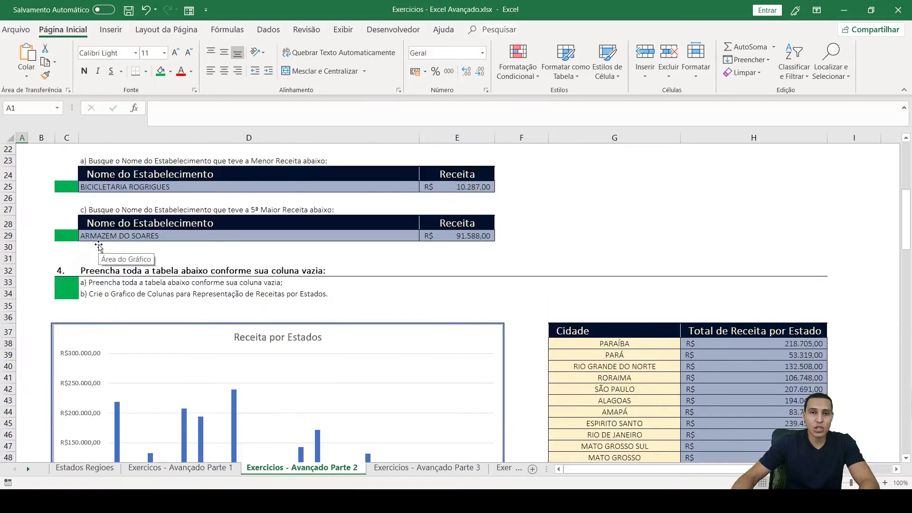
pyautogui.scroll(7, 98, 247)
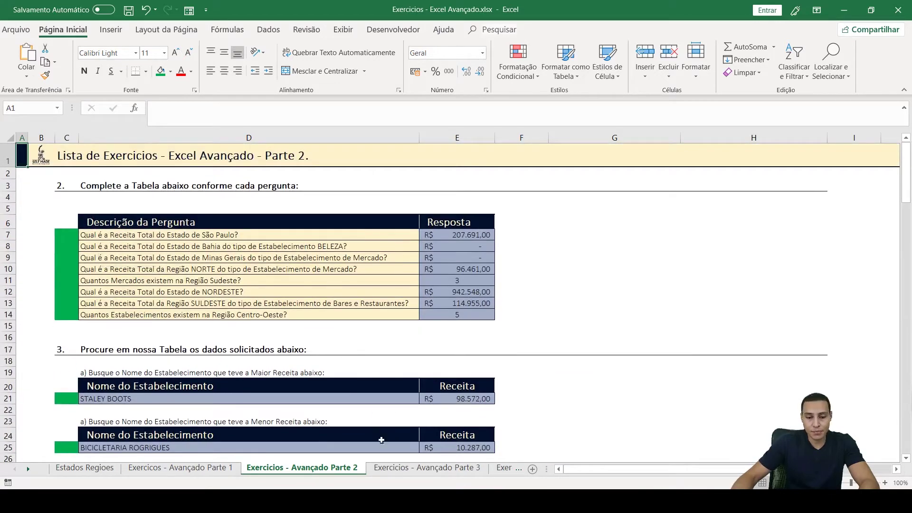
pyautogui.click(383, 465)
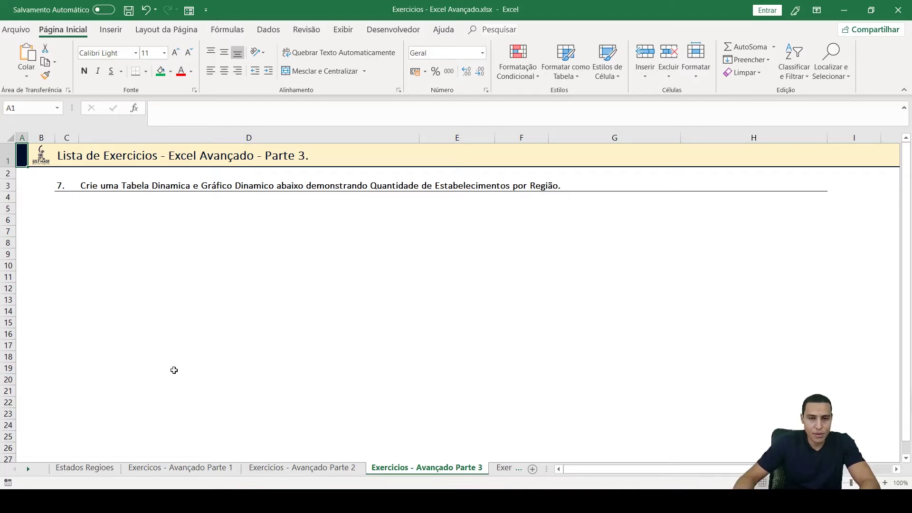
pyautogui.click(96, 470)
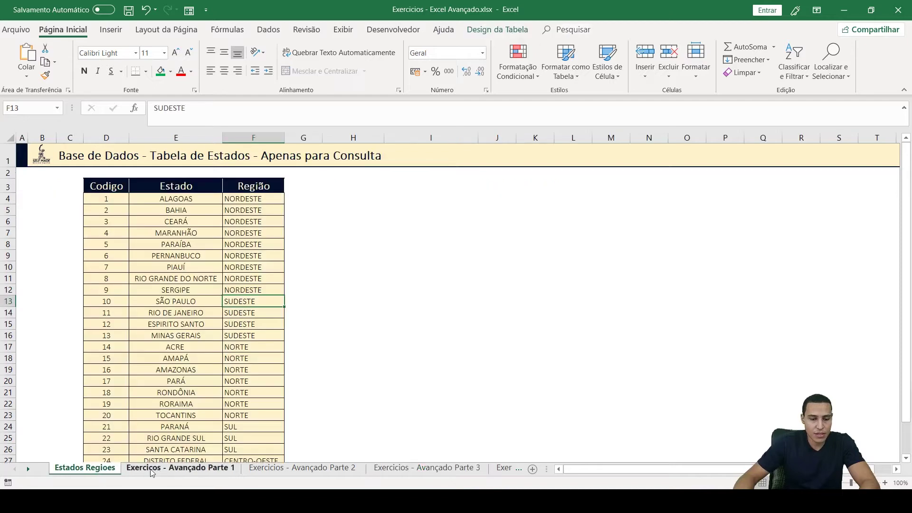
# Step: Create a pivot table from the whole establishments table on the Parte 1 sheet, placed at cell C5 of the existing Exercicios - Avançado Parte 3 sheet
pyautogui.click(164, 471)
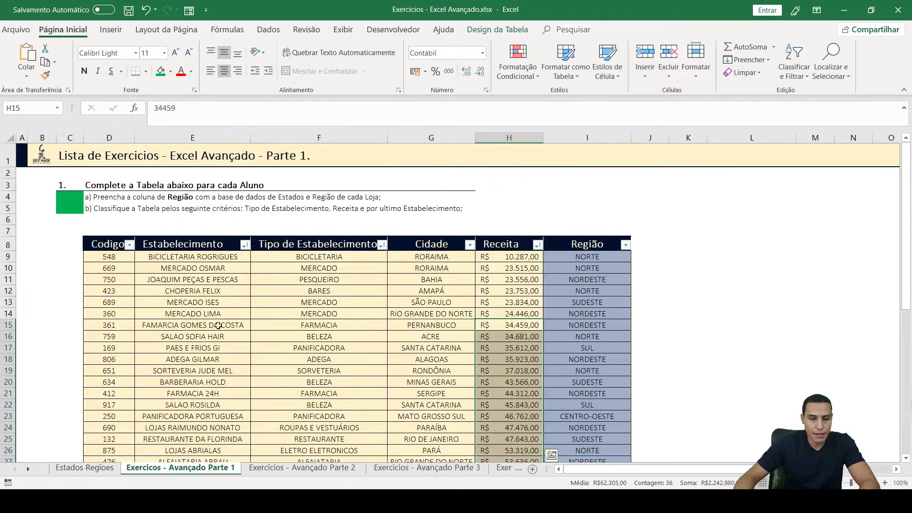
pyautogui.click(269, 290)
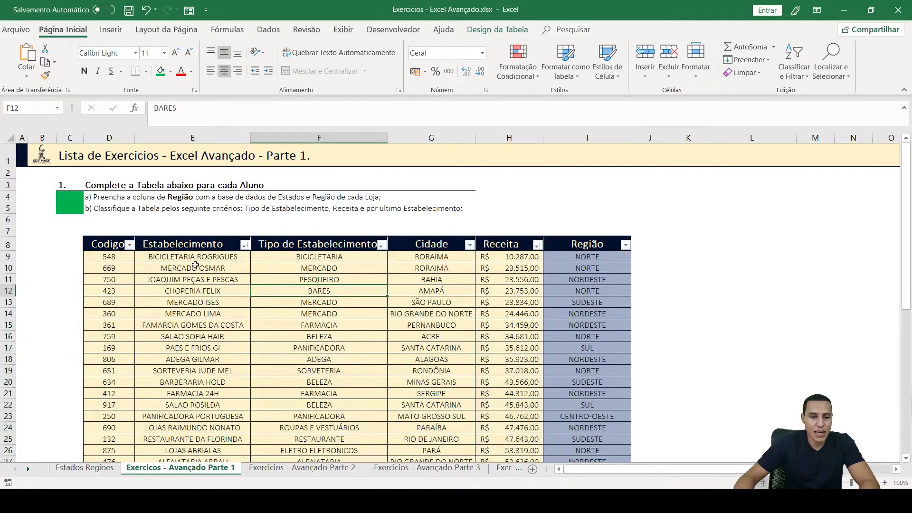
pyautogui.click(84, 235)
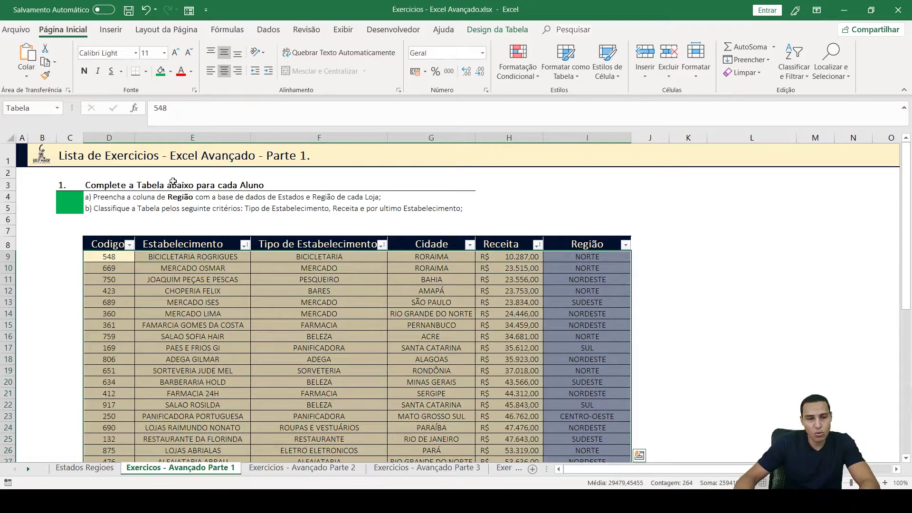
pyautogui.click(110, 30)
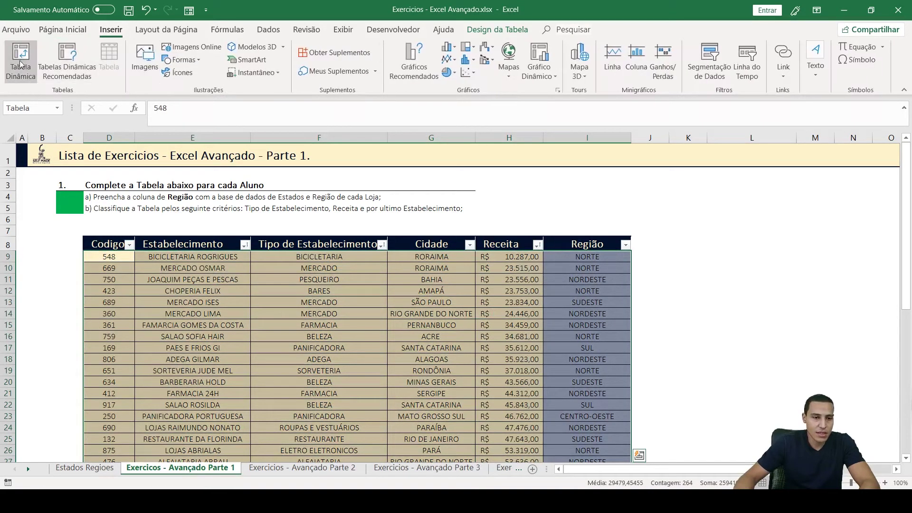
pyautogui.click(21, 60)
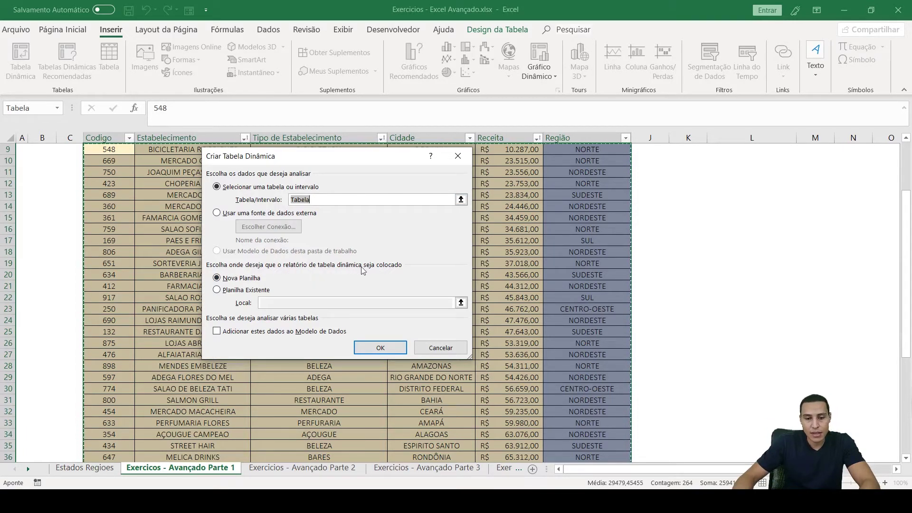
pyautogui.click(217, 291)
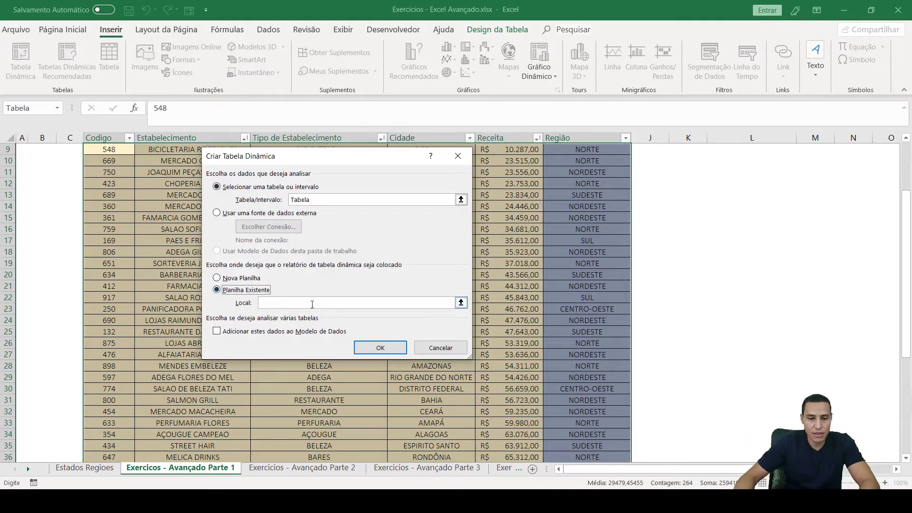
pyautogui.click(461, 303)
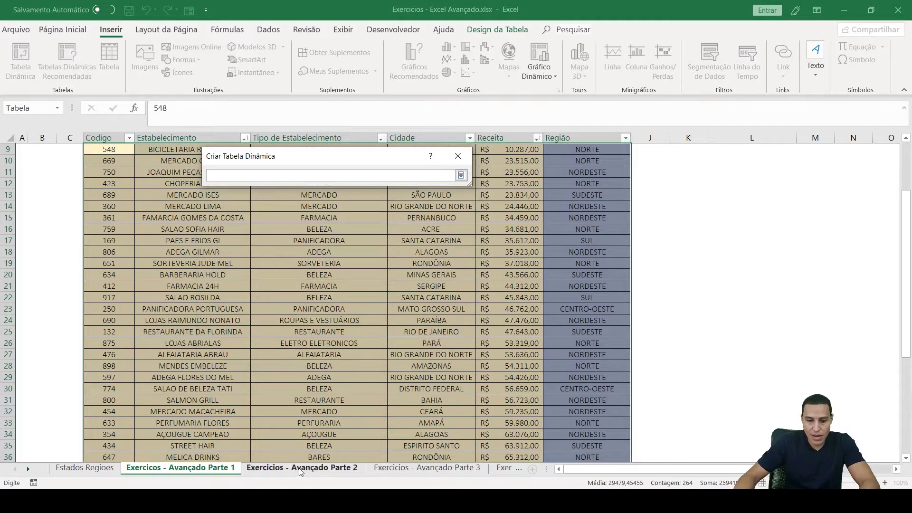
pyautogui.click(403, 468)
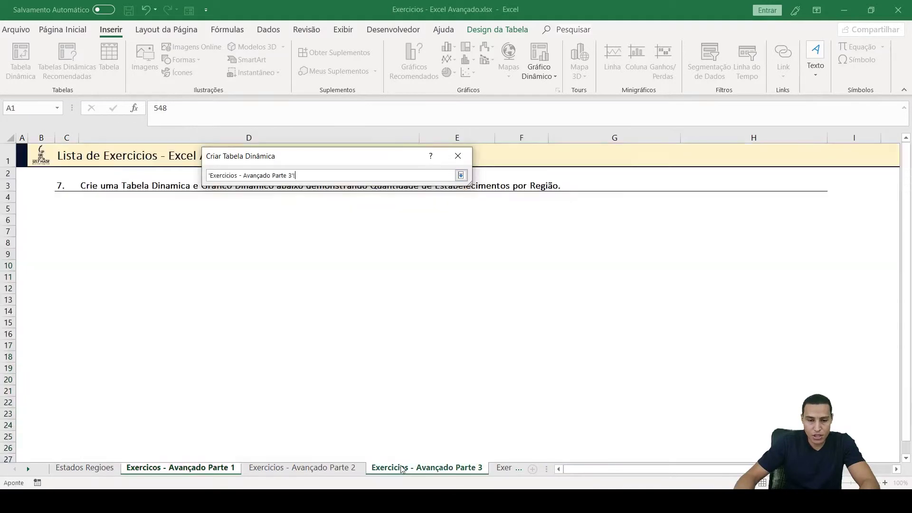
pyautogui.click(63, 212)
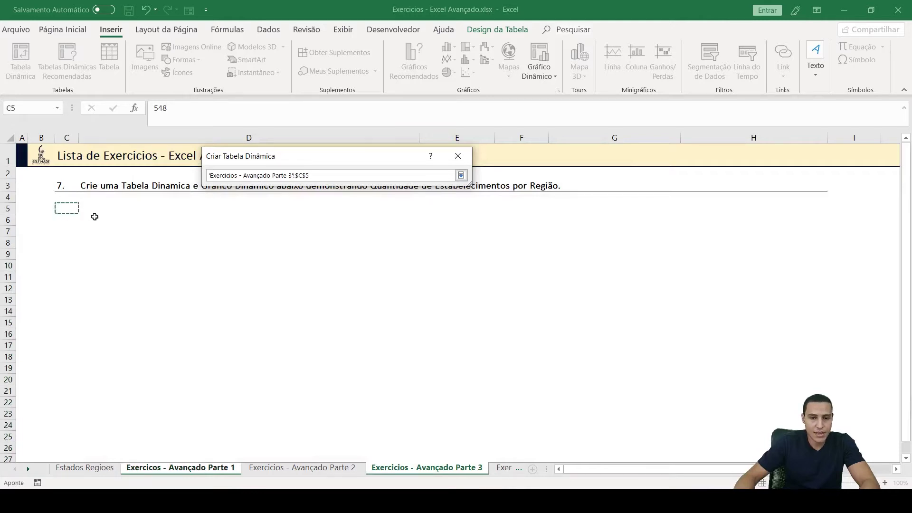
pyautogui.click(461, 176)
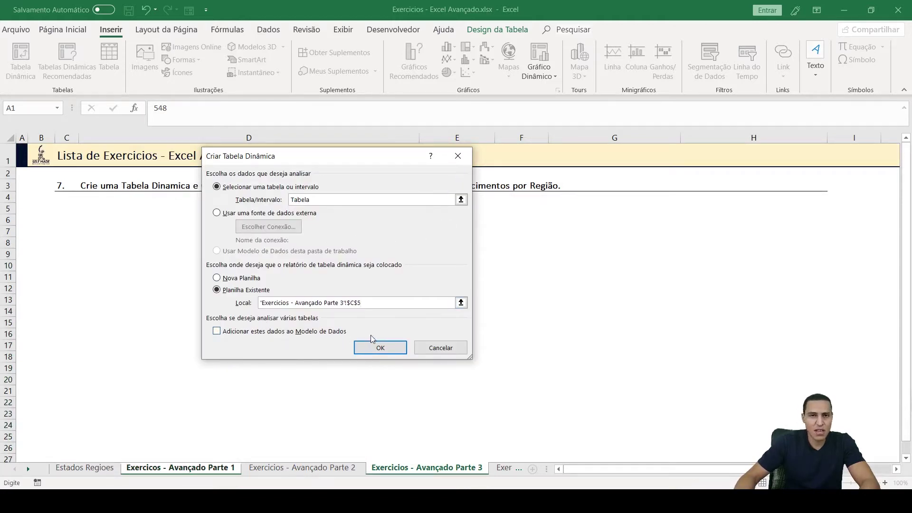
pyautogui.click(371, 350)
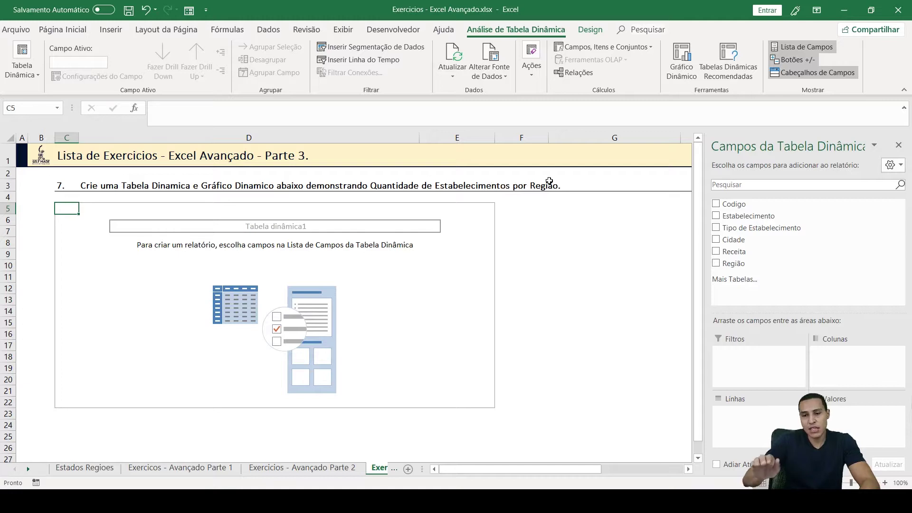
# Step: Set up the pivot table with Região as the row field and Estabelecimento as a count in the values area
pyautogui.click(716, 263)
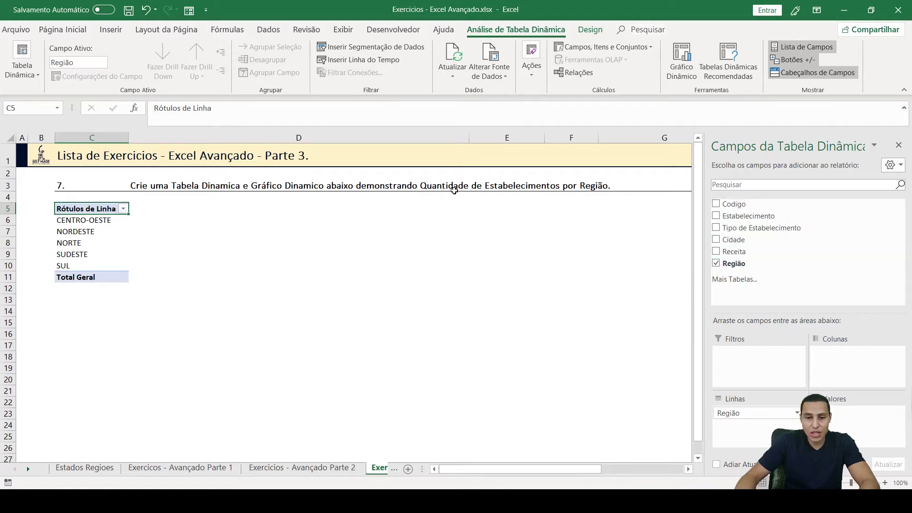
pyautogui.click(717, 216)
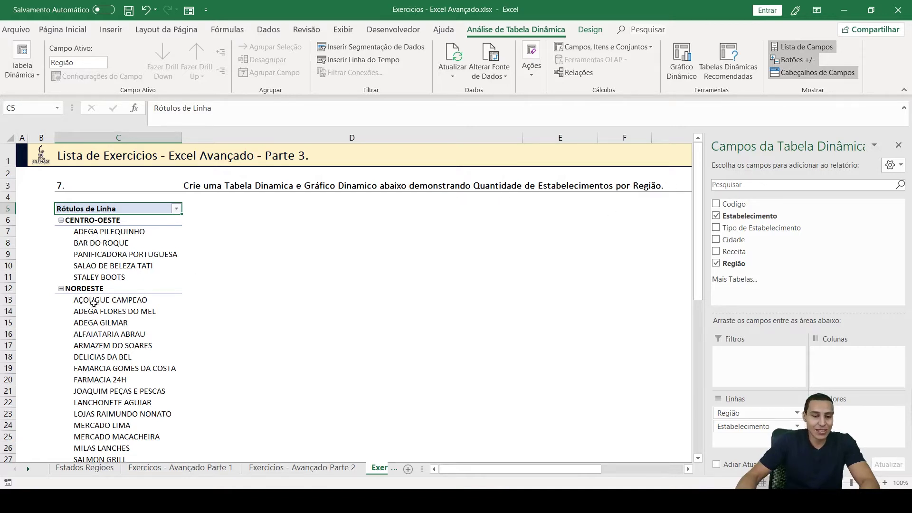
pyautogui.scroll(-2, 95, 242)
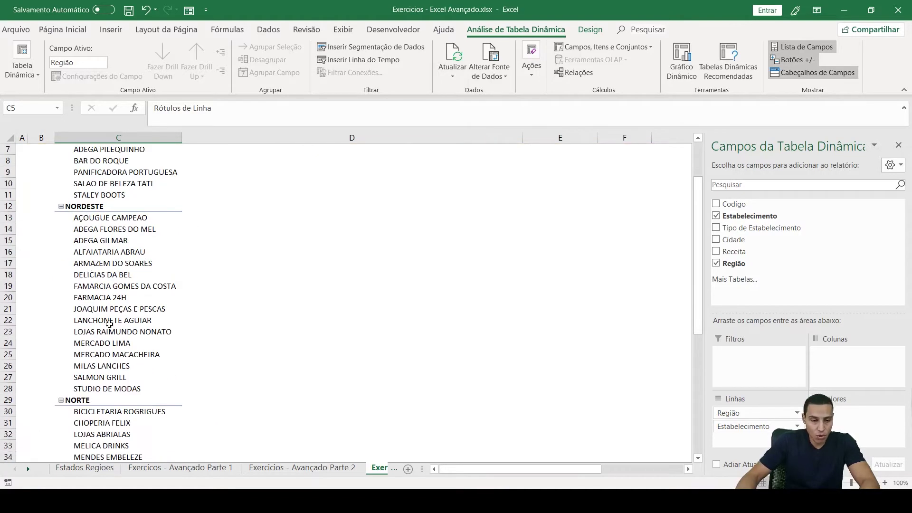
pyautogui.scroll(-3, 120, 400)
pyautogui.scroll(-5, 120, 401)
pyautogui.scroll(8, 120, 399)
pyautogui.scroll(2, 119, 393)
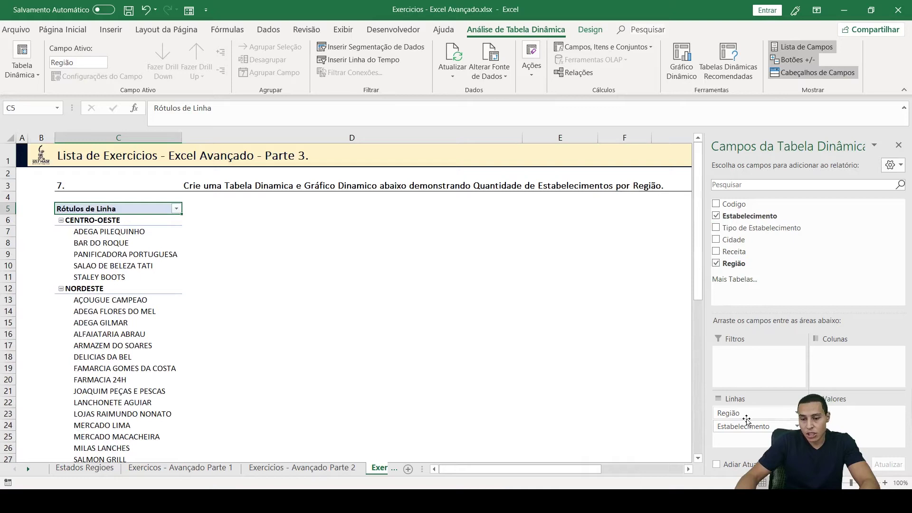
pyautogui.moveTo(749, 430); pyautogui.dragTo(843, 419)
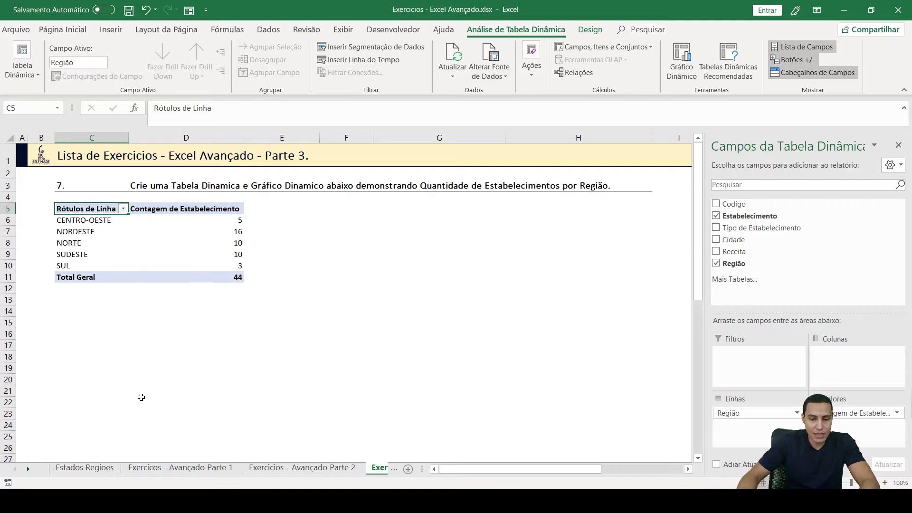
# Step: On the Parte 1 sheet, select the Estabelecimento column data and filter Região to NORTE only to check the region's count
pyautogui.click(147, 469)
pyautogui.scroll(3, 401, 294)
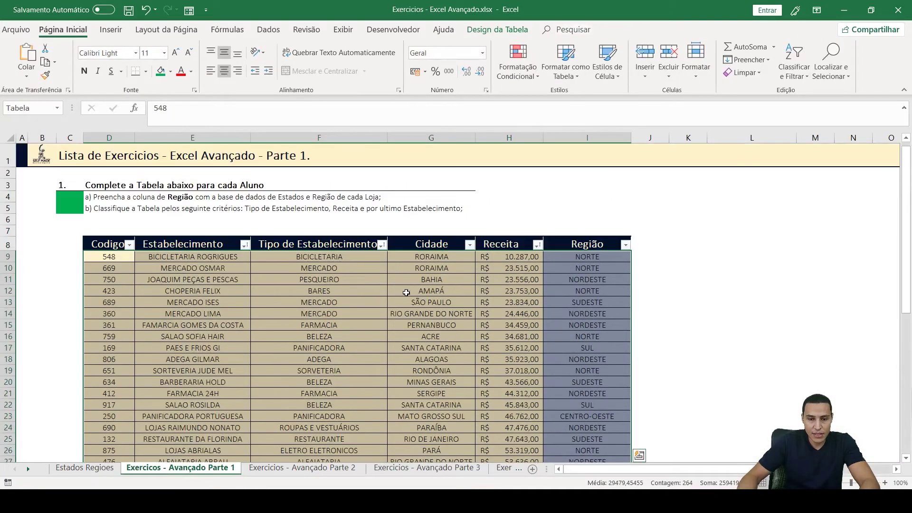
pyautogui.scroll(-3, 406, 293)
pyautogui.click(511, 251)
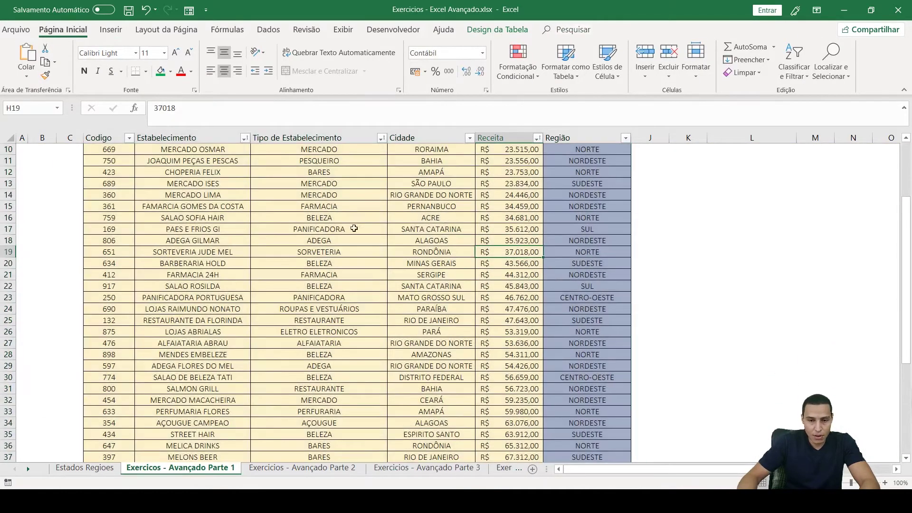
pyautogui.scroll(2, 249, 238)
pyautogui.click(210, 213)
pyautogui.hotkey('ctrl', 'space')
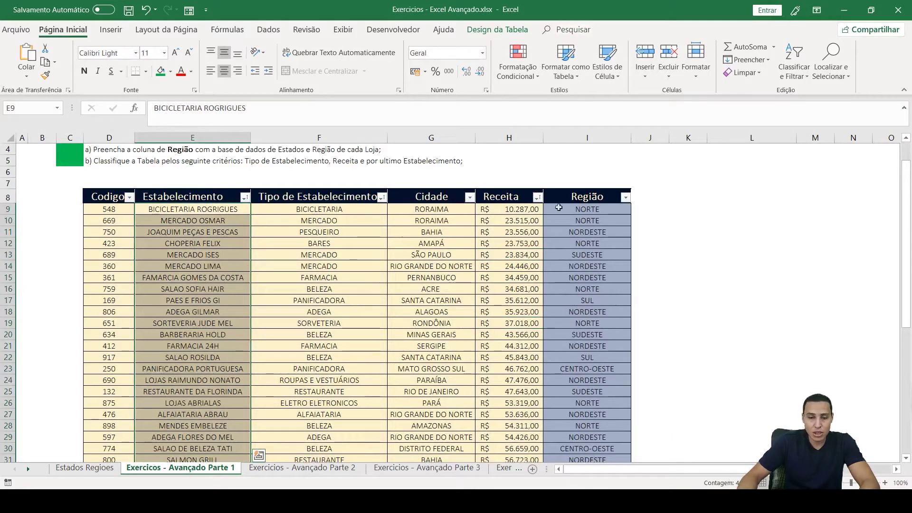
pyautogui.click(625, 200)
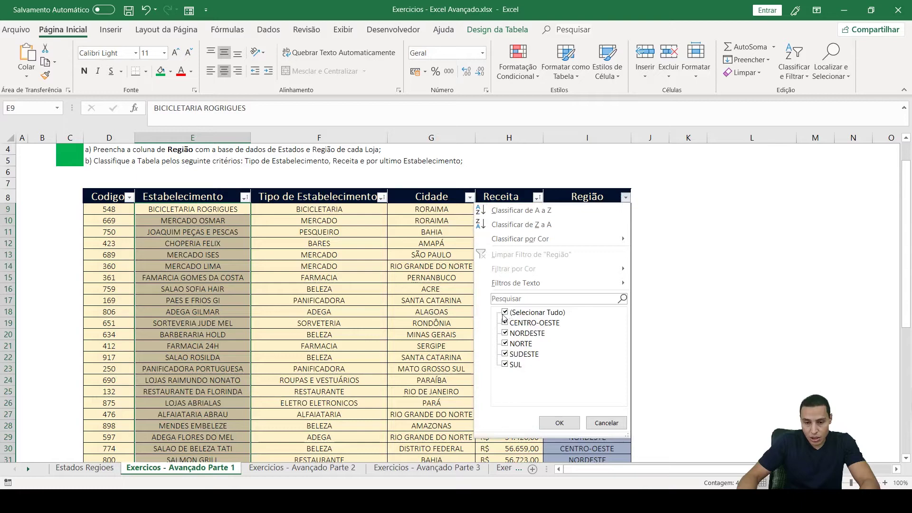
pyautogui.click(504, 312)
pyautogui.click(505, 343)
pyautogui.click(559, 422)
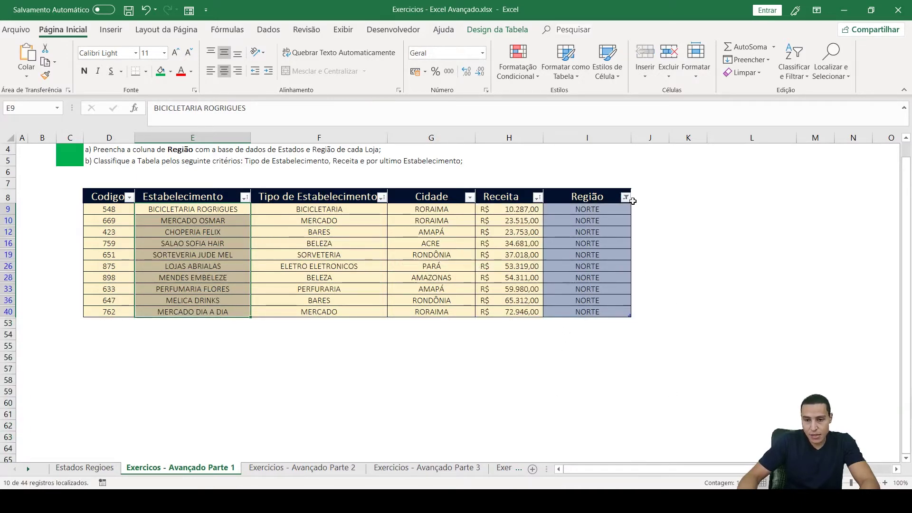
# Step: Switch the Região filter to SUDESTE only to check how many establishments it has
pyautogui.click(626, 196)
pyautogui.click(504, 354)
pyautogui.click(505, 343)
pyautogui.click(559, 423)
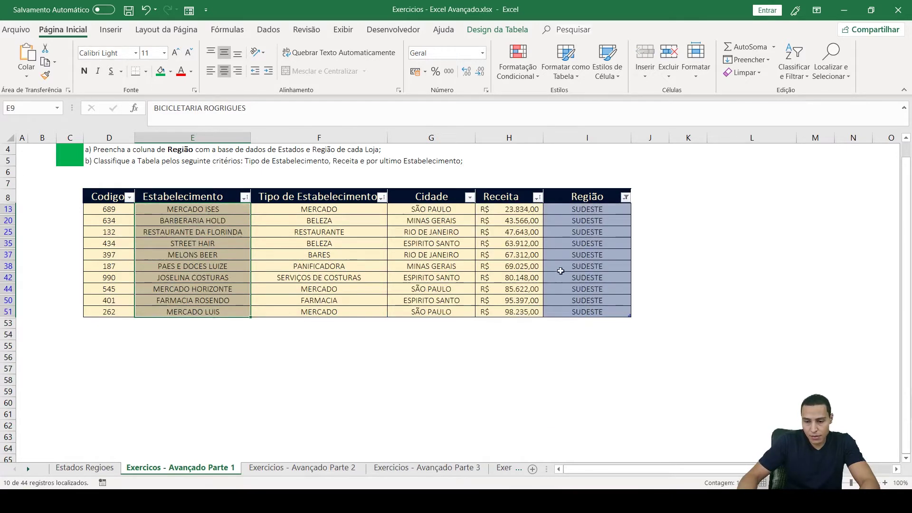
# Step: Switch the Região filter to NORDESTE only to check how many establishments it has
pyautogui.click(625, 197)
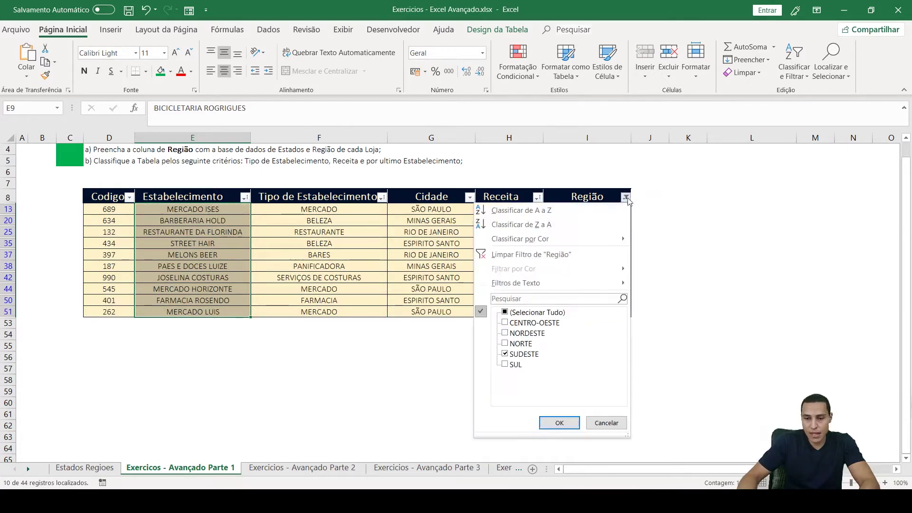
pyautogui.click(505, 354)
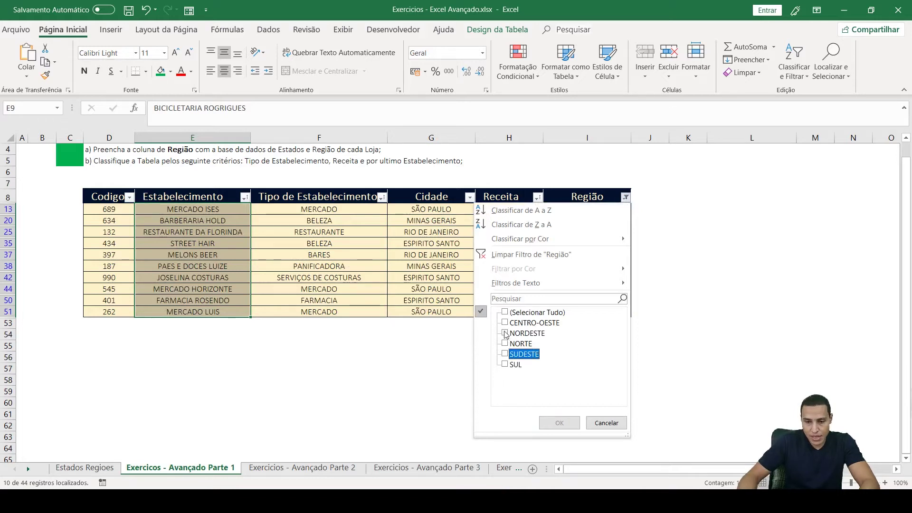
pyautogui.click(505, 333)
pyautogui.click(560, 423)
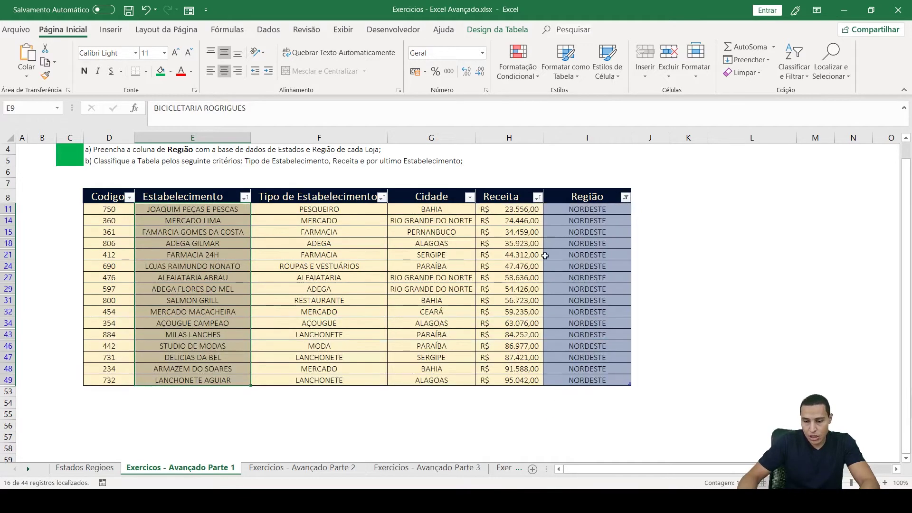
# Step: On the Parte 3 sheet, insert a pie pivot chart from the pivot table and place it alongside, sized about 8.94 by 17.15 cm
pyautogui.click(392, 468)
pyautogui.click(238, 233)
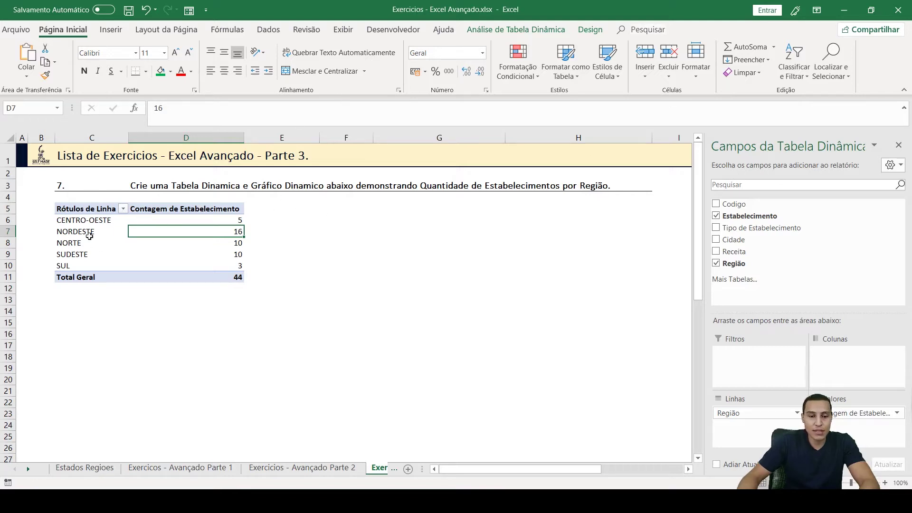
pyautogui.click(90, 235)
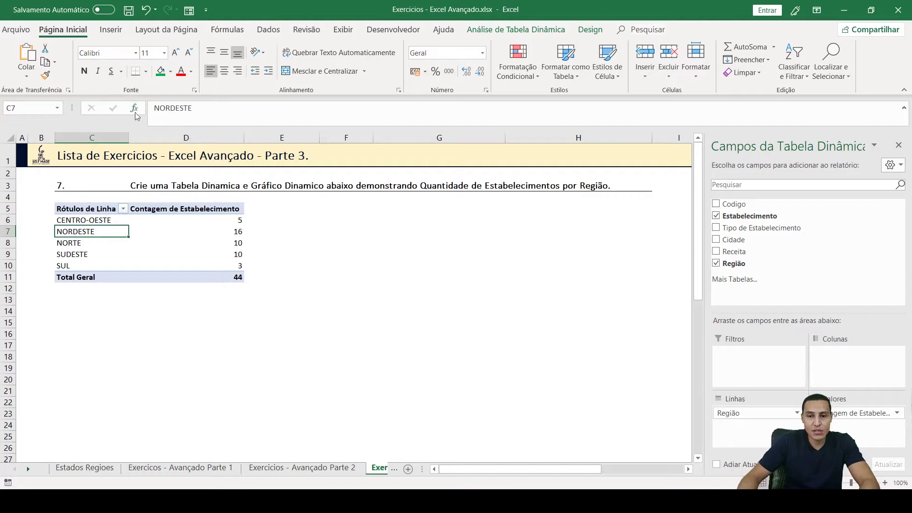
pyautogui.click(503, 30)
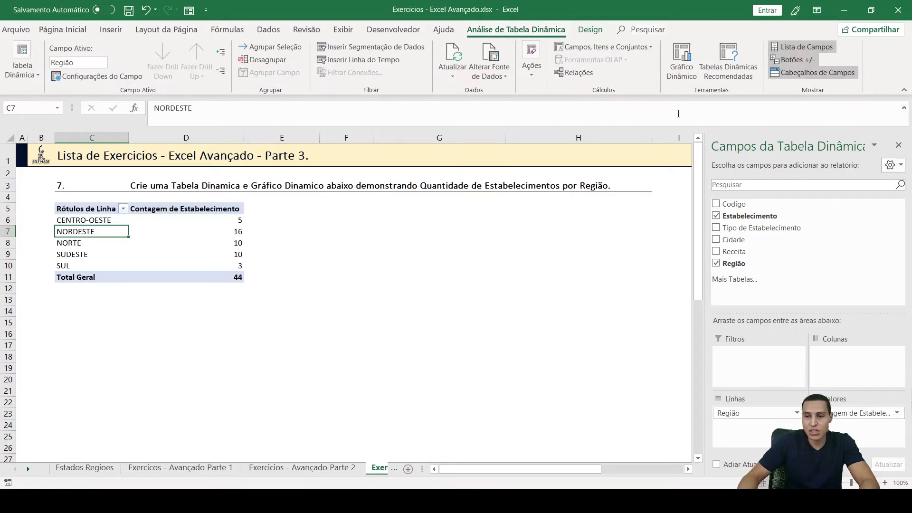
pyautogui.click(682, 57)
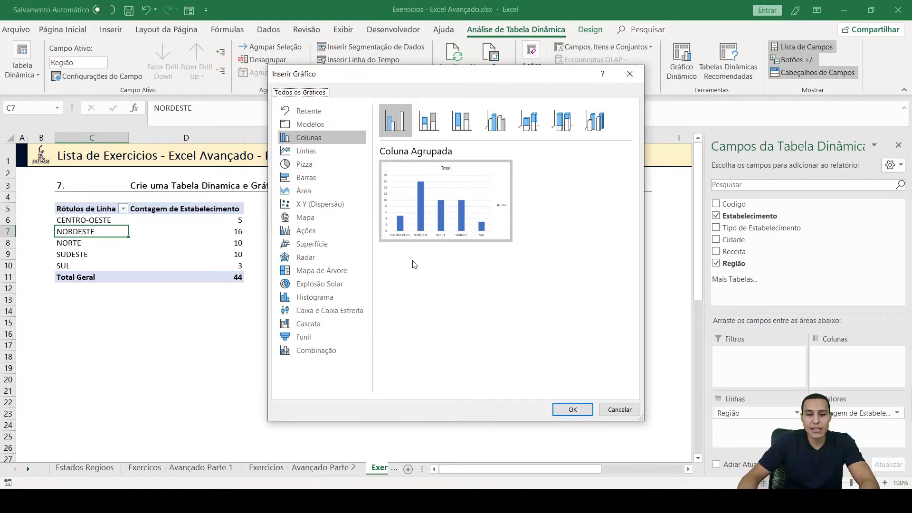
pyautogui.click(314, 165)
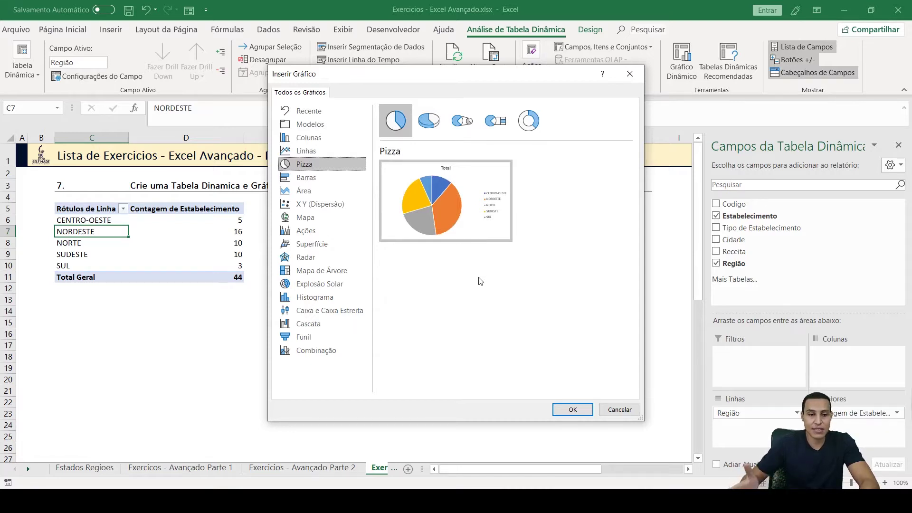
pyautogui.click(573, 409)
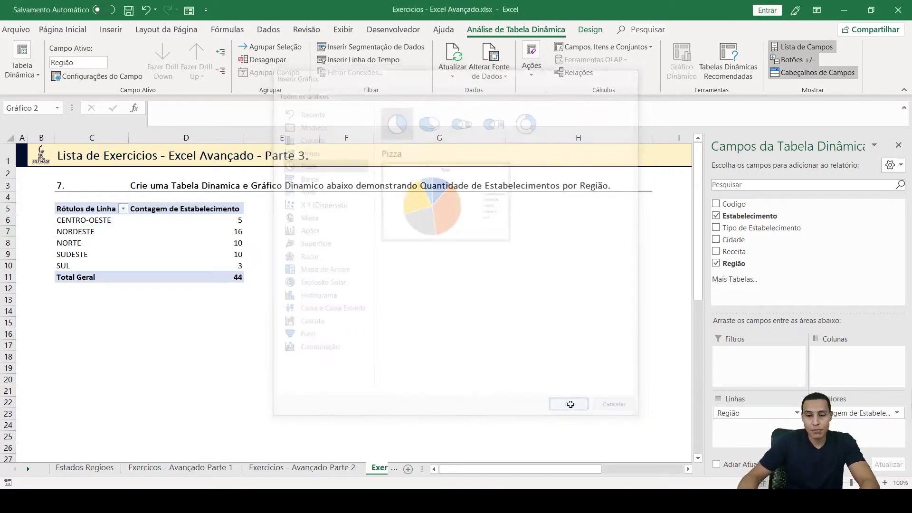
pyautogui.moveTo(397, 224)
pyautogui.mouseDown()
pyautogui.moveTo(464, 212)
pyautogui.moveTo(449, 208)
pyautogui.mouseUp()
pyautogui.moveTo(550, 374); pyautogui.dragTo(649, 403)
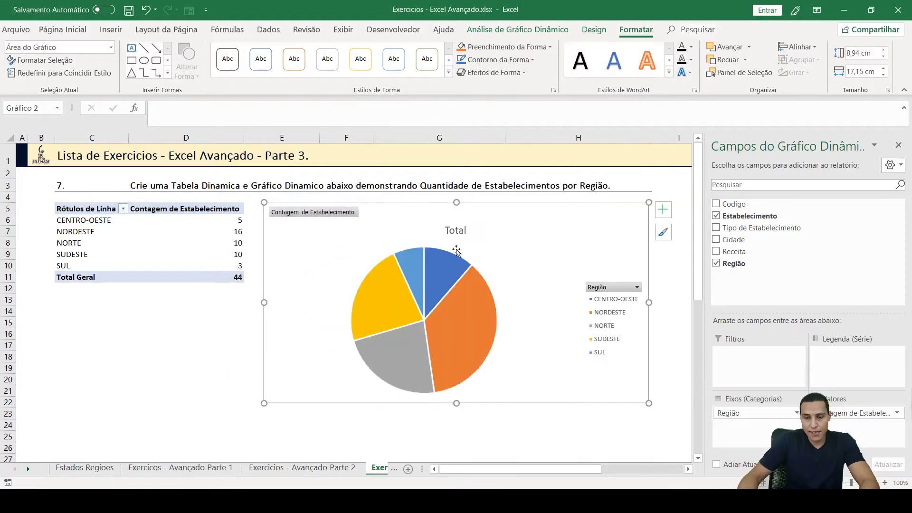
# Step: Add data labels to the pie chart in the Texto Explicativo de Dados callout style
pyautogui.click(663, 209)
pyautogui.click(689, 237)
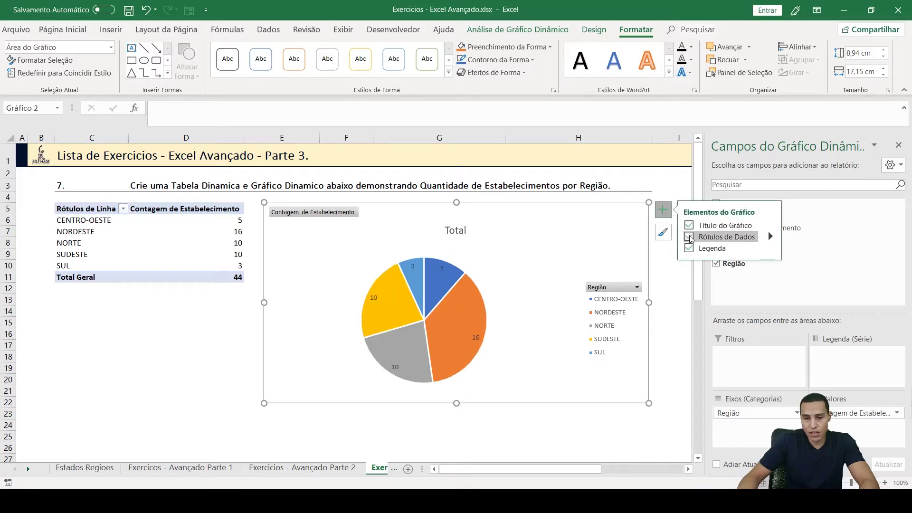
pyautogui.click(770, 236)
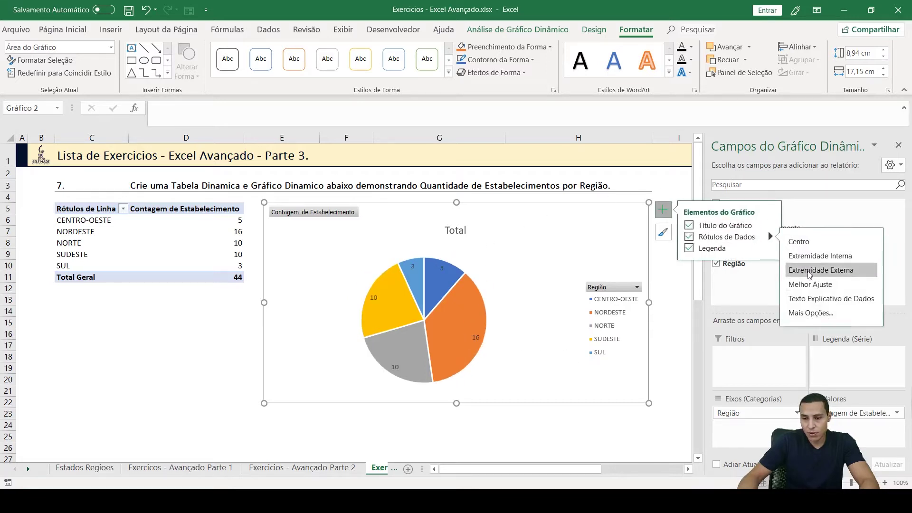
pyautogui.click(816, 299)
pyautogui.click(160, 333)
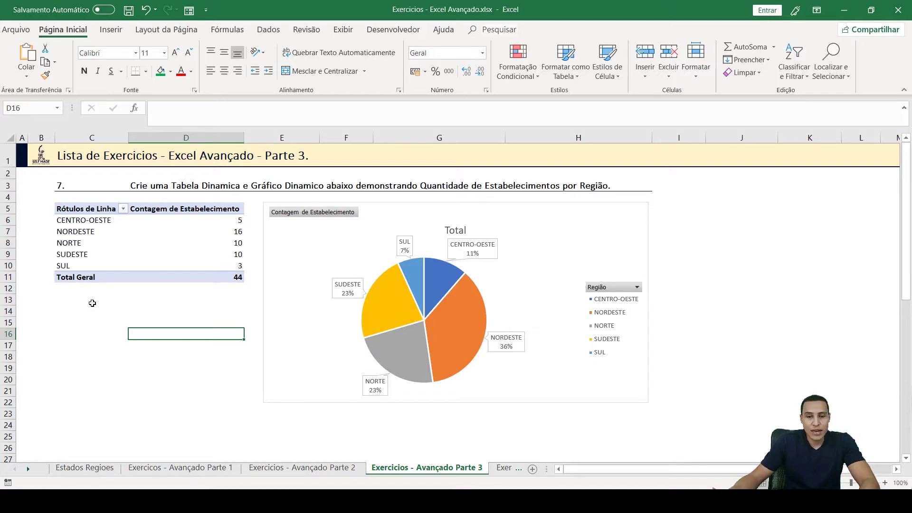
# Step: Fill cell B3 beside exercise 7 with green to mark it as done
pyautogui.click(22, 155)
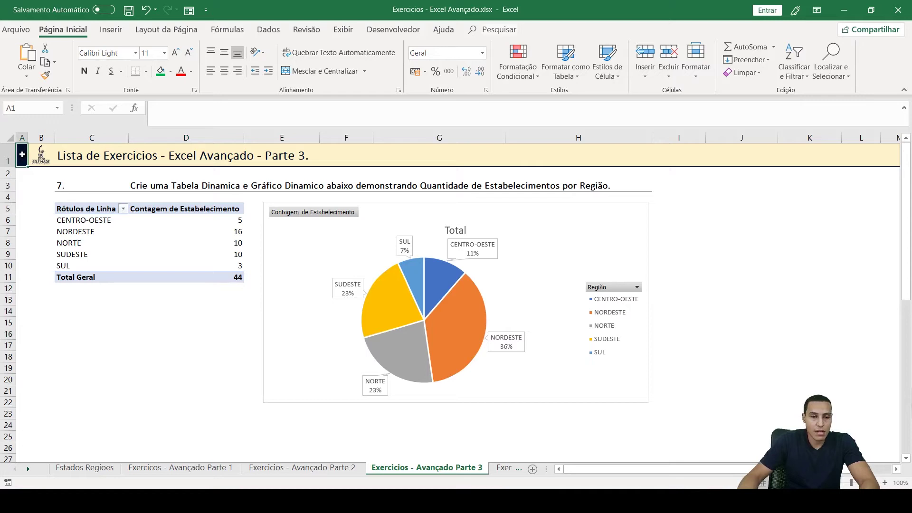
pyautogui.click(33, 183)
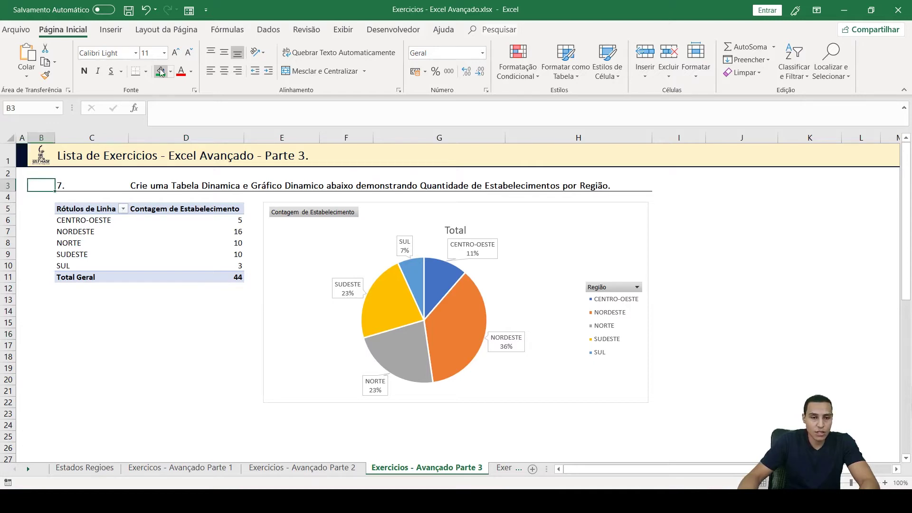
pyautogui.click(21, 159)
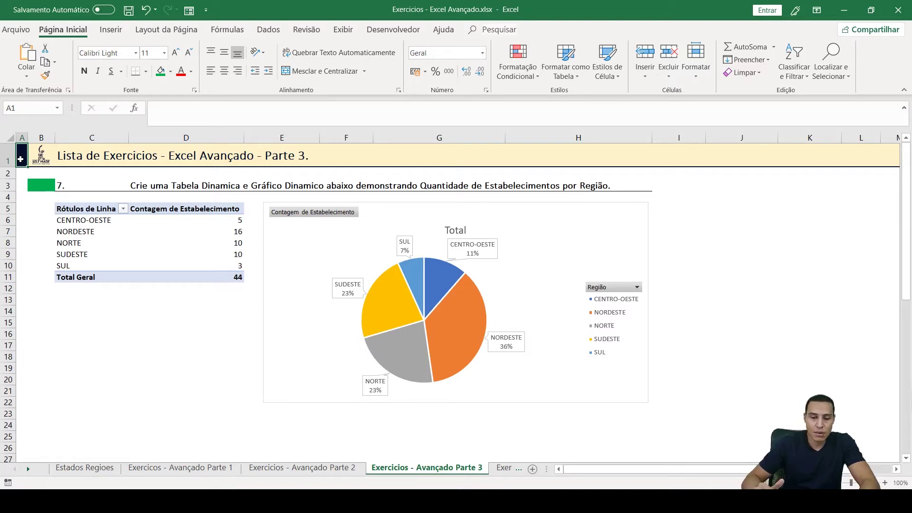
# Step: Open the Exercicios - Avançado Parte 4 sheet to read exercise 8 and select cell C5 below it
pyautogui.click(28, 469)
pyautogui.click(28, 469)
pyautogui.click(28, 469)
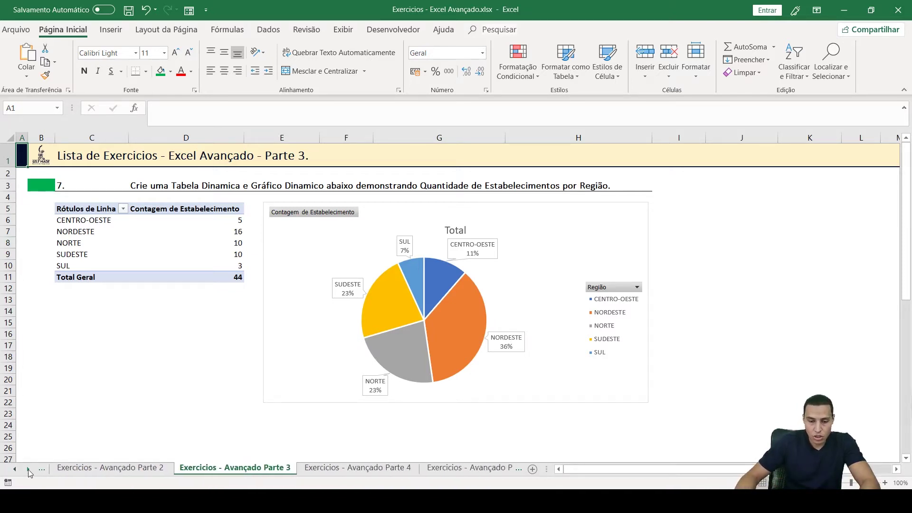
pyautogui.click(332, 469)
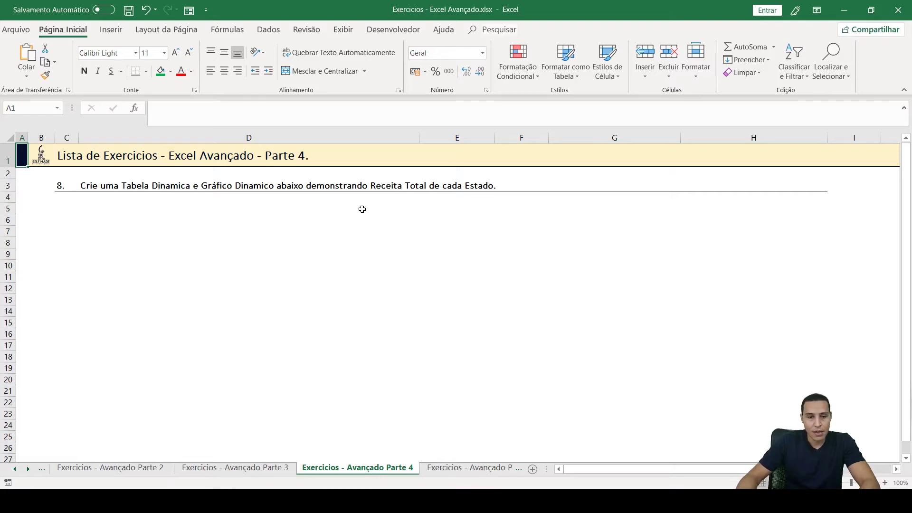
pyautogui.click(78, 204)
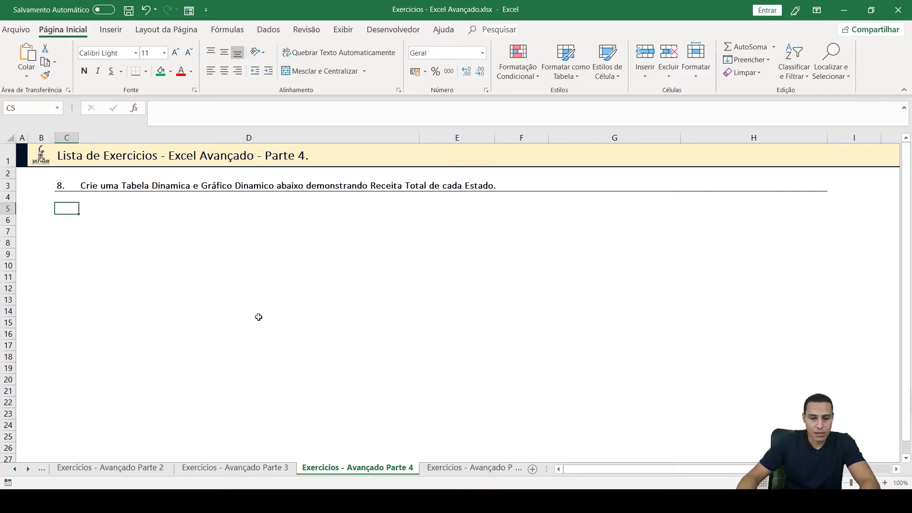
# Step: Return to the Parte 1 sheet and clear the filter on the Região column
pyautogui.click(17, 469)
pyautogui.click(17, 469)
pyautogui.click(180, 468)
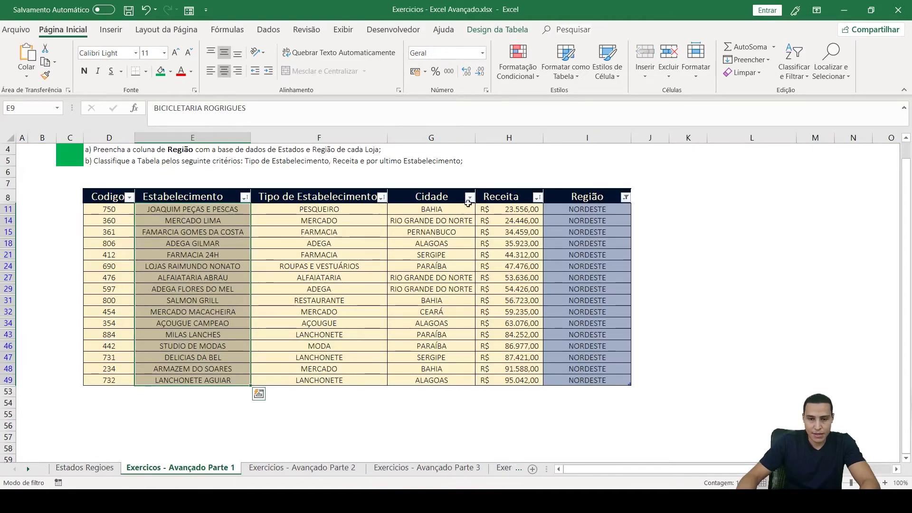
pyautogui.click(622, 197)
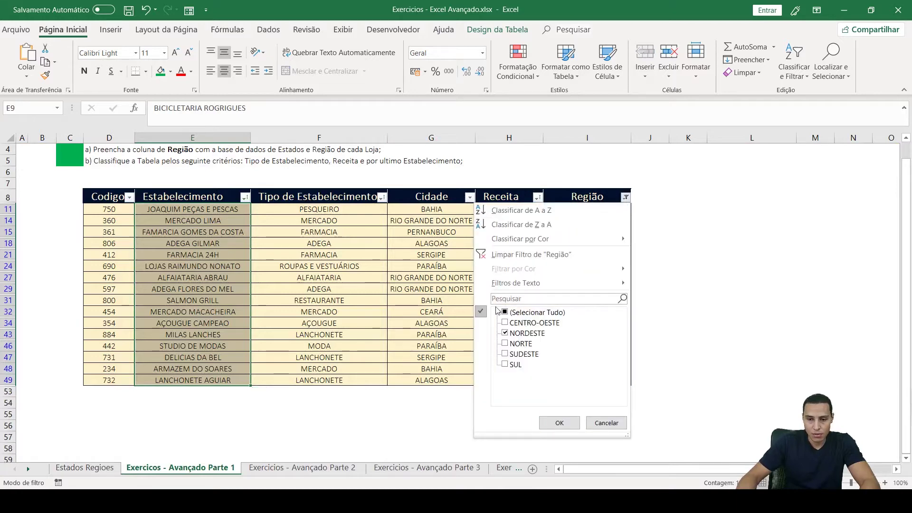
pyautogui.click(517, 255)
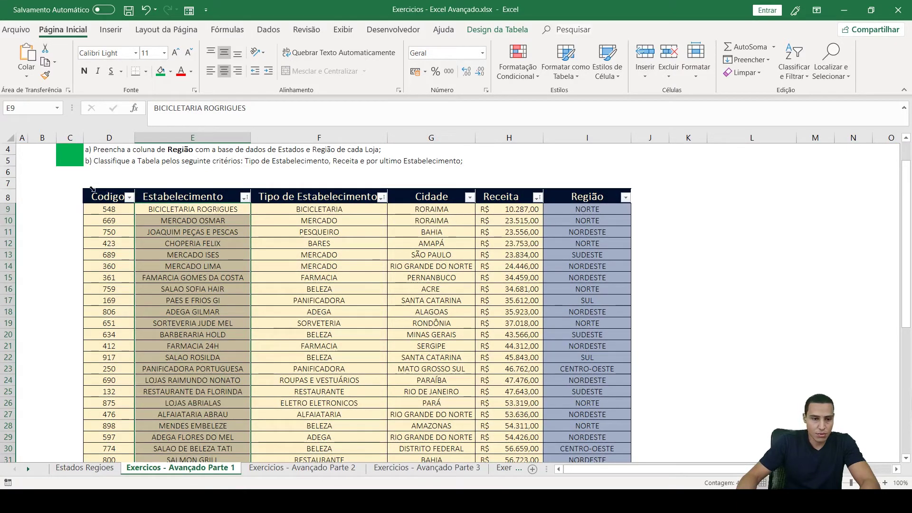
# Step: Start a new pivot table from the establishments data, with Tabela as the source range
pyautogui.click(80, 187)
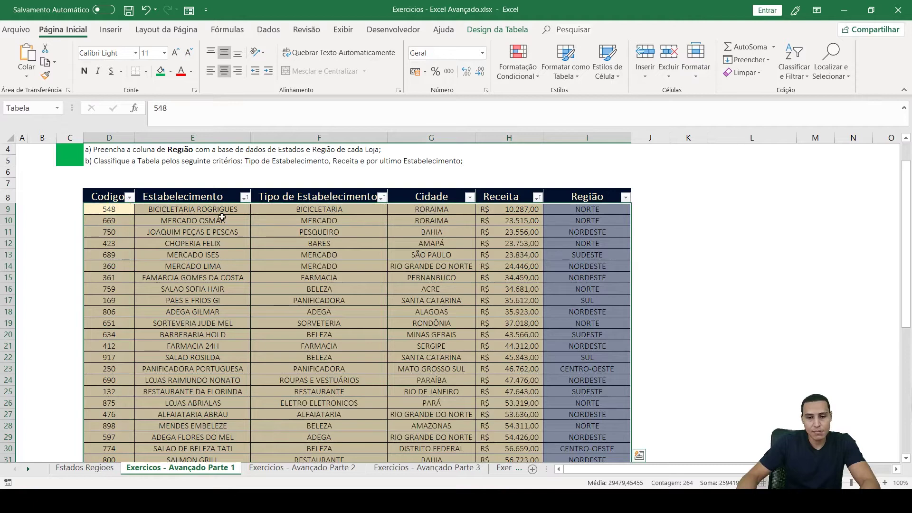
pyautogui.click(202, 257)
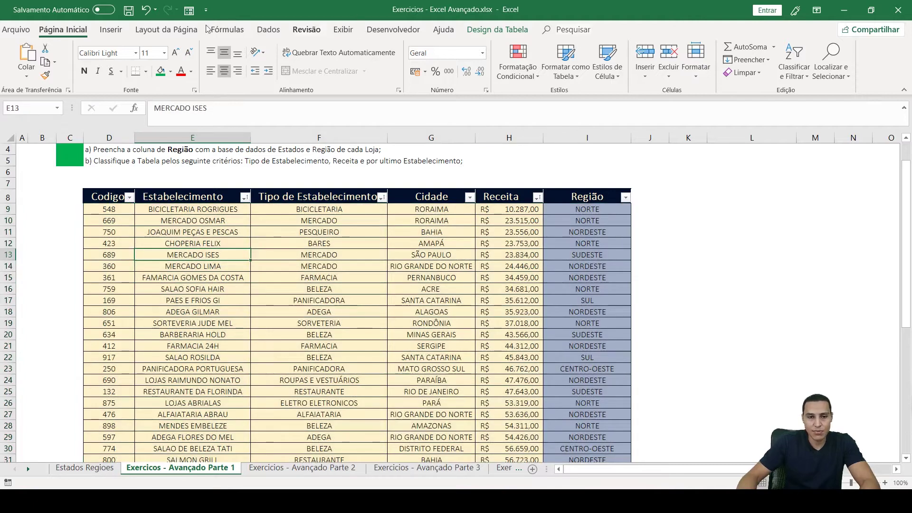
pyautogui.click(111, 29)
pyautogui.click(36, 57)
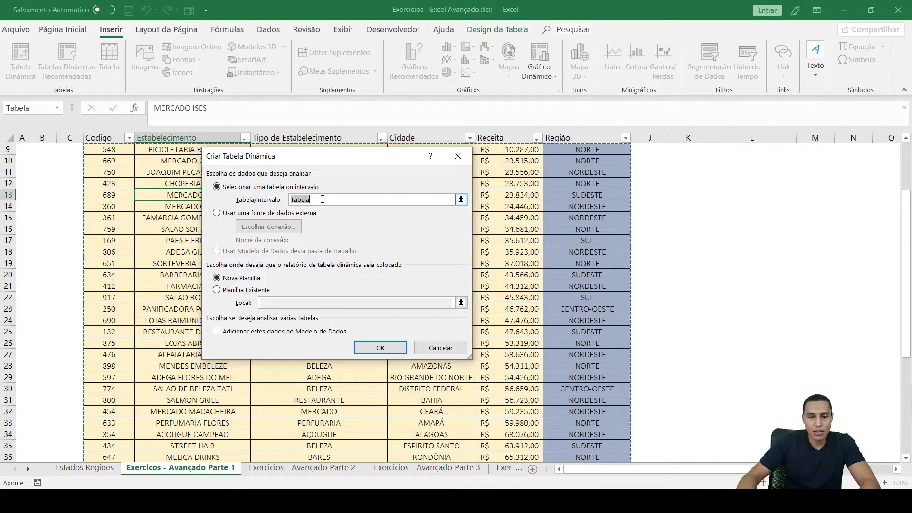
pyautogui.moveTo(523, 217); pyautogui.dragTo(522, 275)
pyautogui.moveTo(414, 199); pyautogui.dragTo(257, 202)
pyautogui.write('Tae')
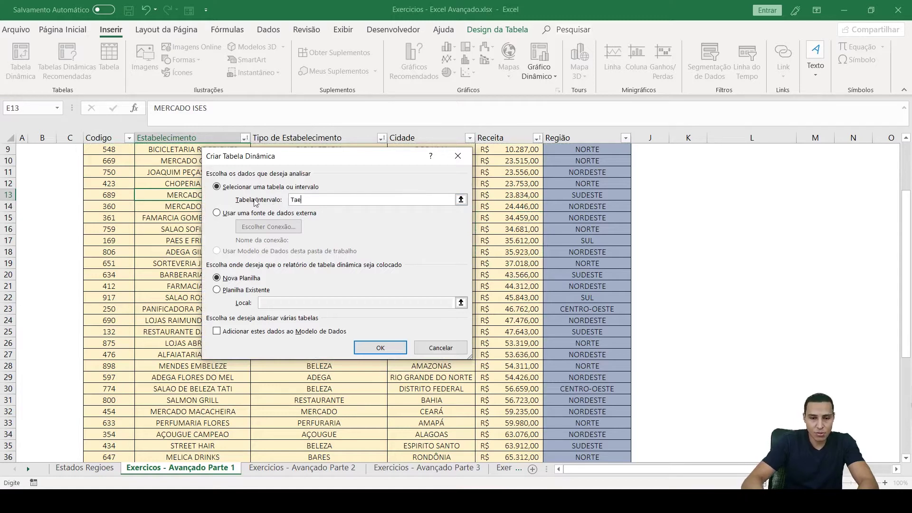
pyautogui.press('BackSpace')
pyautogui.write('bela')
pyautogui.press('Tab')
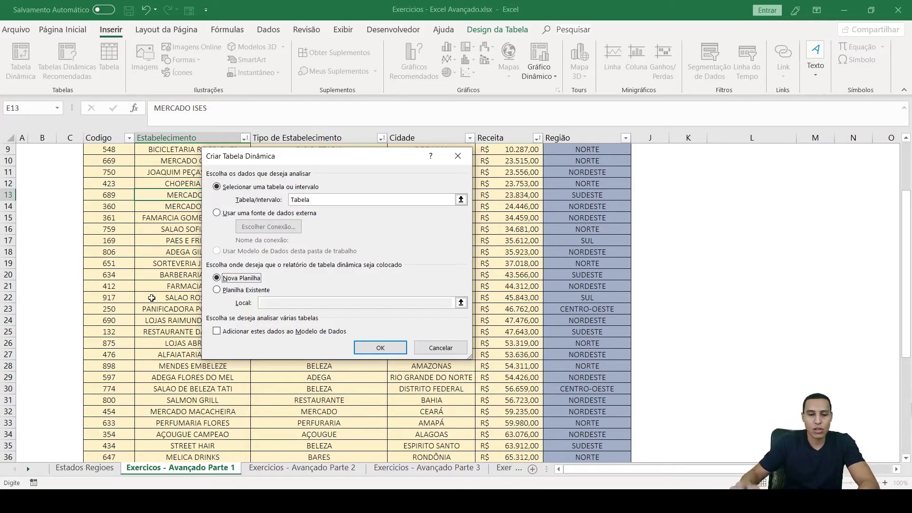
# Step: Place the pivot table on the existing Exercicios - Avançado Parte 4 sheet at cell C5 and create it
pyautogui.click(217, 290)
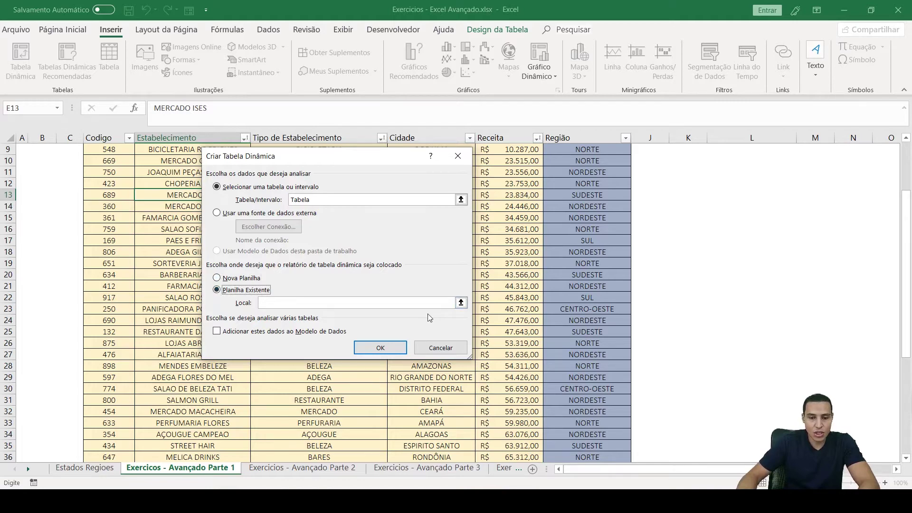
pyautogui.click(461, 302)
pyautogui.click(504, 468)
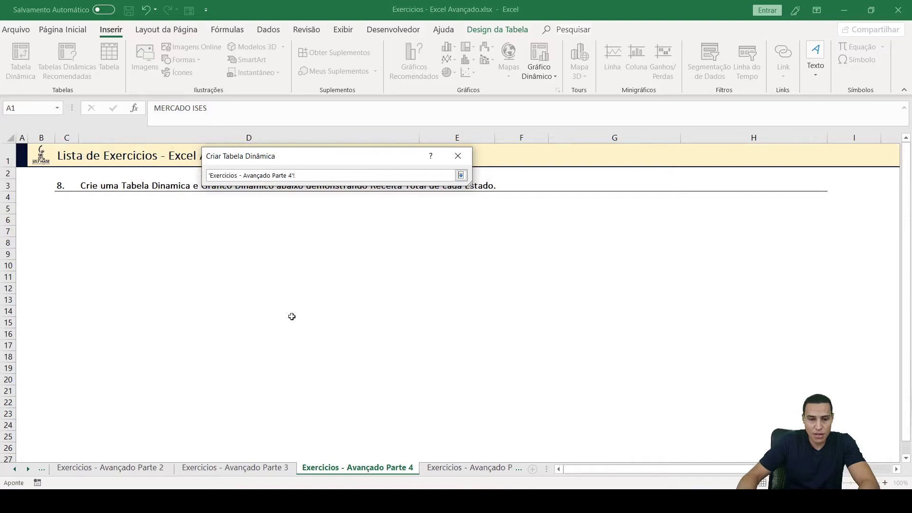
pyautogui.click(66, 210)
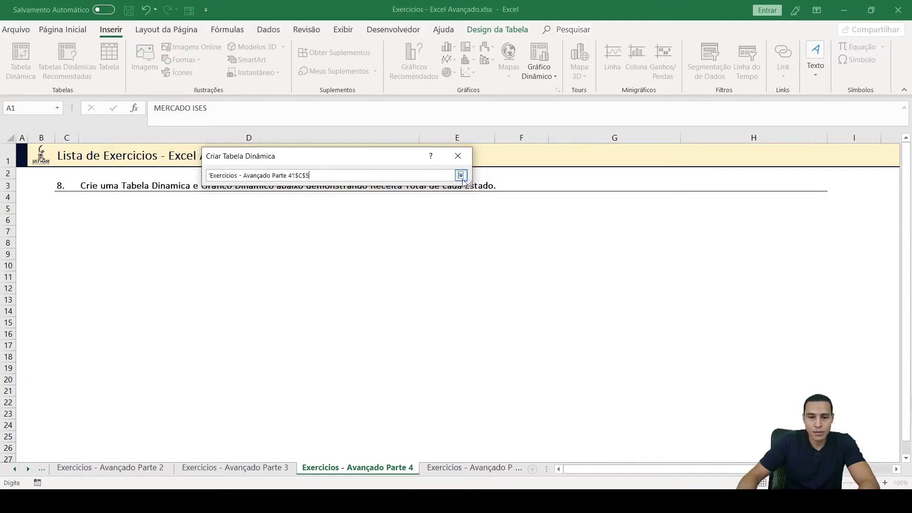
pyautogui.click(461, 176)
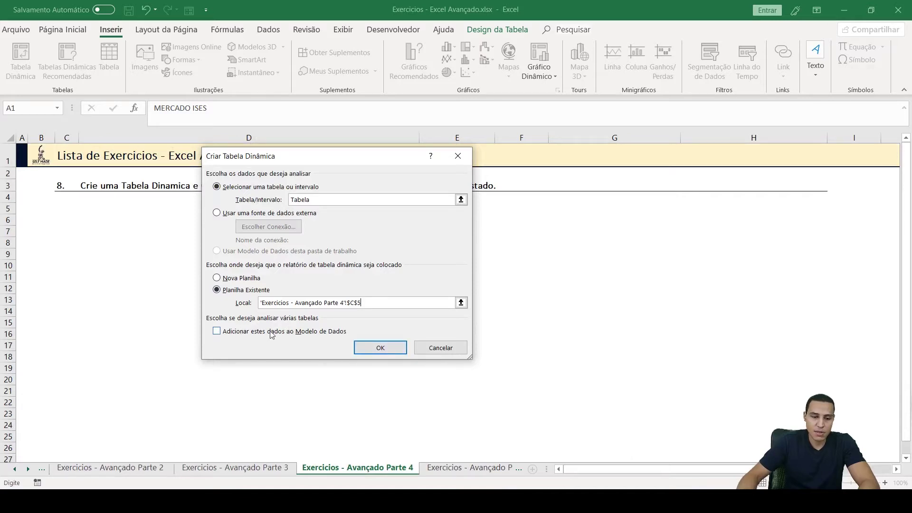
pyautogui.click(374, 347)
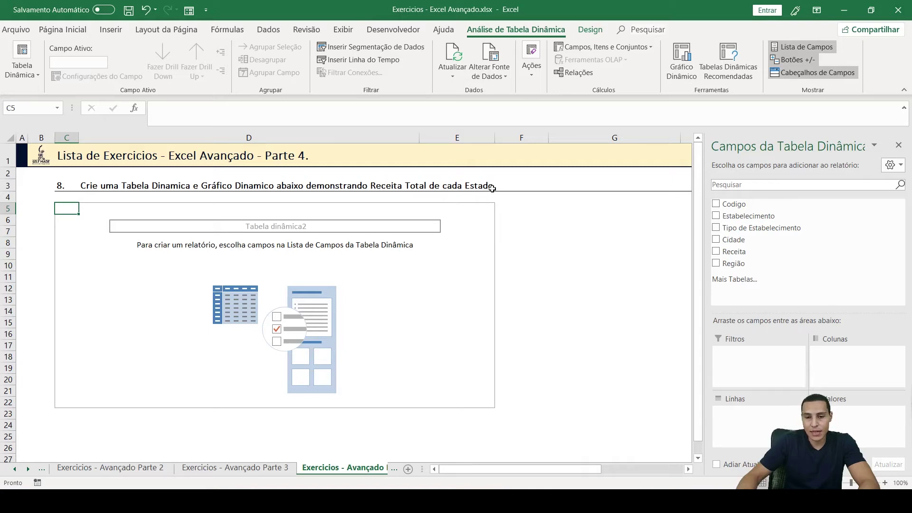
# Step: Add Cidade as the pivot table's row field and look through the listed states
pyautogui.click(717, 239)
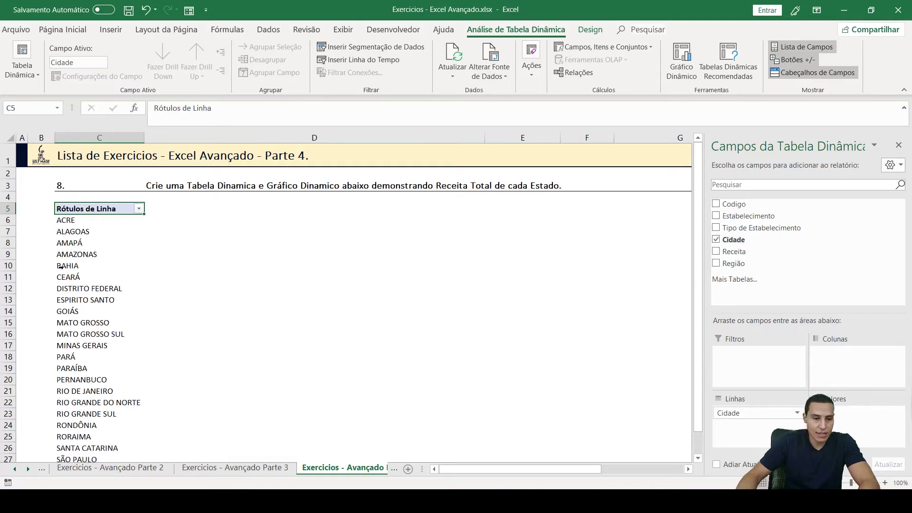
pyautogui.scroll(-2, 81, 303)
pyautogui.scroll(2, 82, 266)
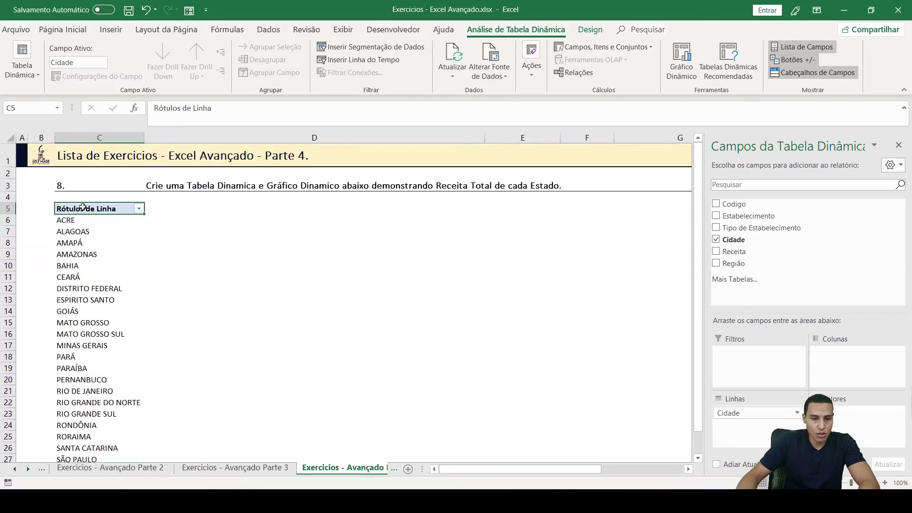
# Step: Select the state names under the pivot table's row labels and review the whole list down to the grand total
pyautogui.moveTo(66, 220); pyautogui.dragTo(82, 489)
pyautogui.scroll(-15, 111, 208)
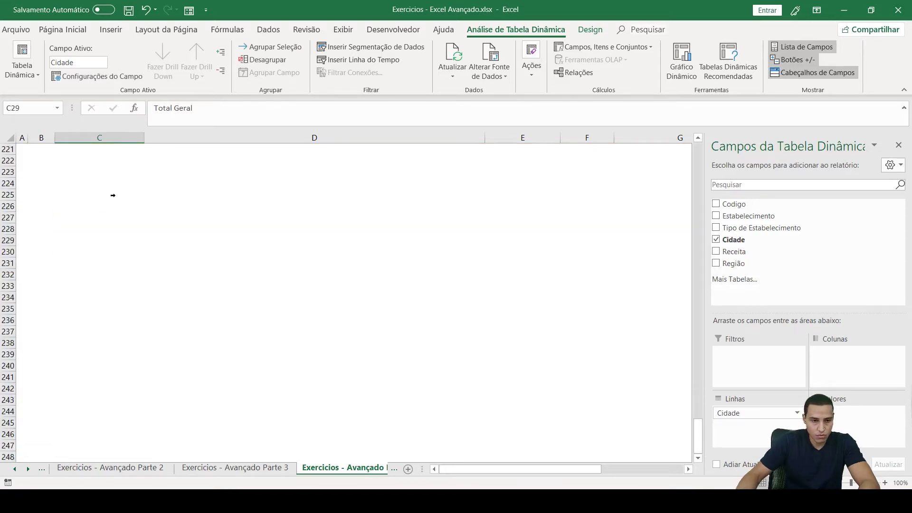
pyautogui.hotkey('ctrl', 'Home')
pyautogui.moveTo(71, 220); pyautogui.dragTo(98, 475)
pyautogui.scroll(-20, 95, 266)
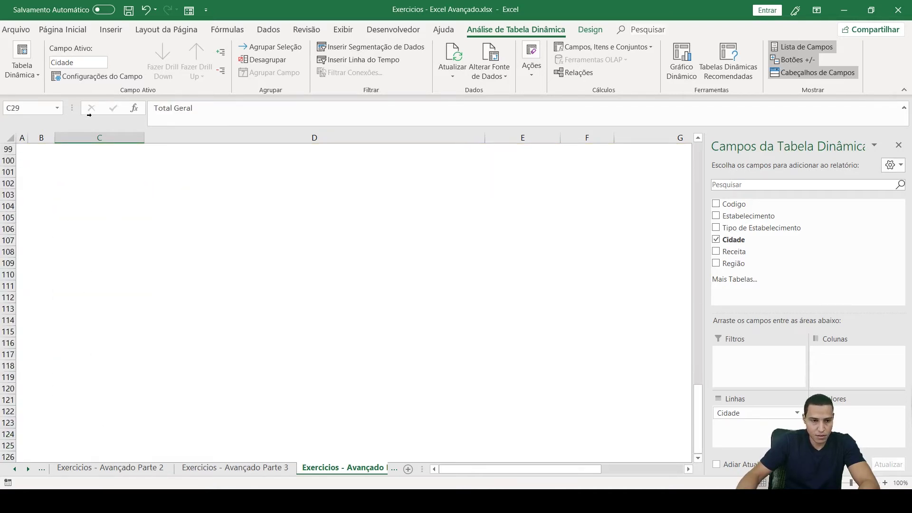
pyautogui.hotkey('ctrl', 'Home')
pyautogui.scroll(-9, 50, 218)
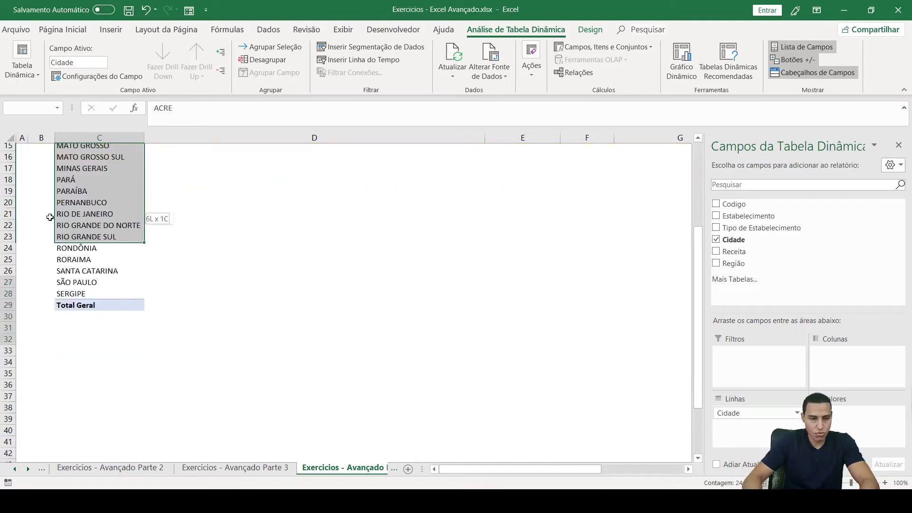
pyautogui.scroll(9, 50, 217)
pyautogui.scroll(-9, 50, 217)
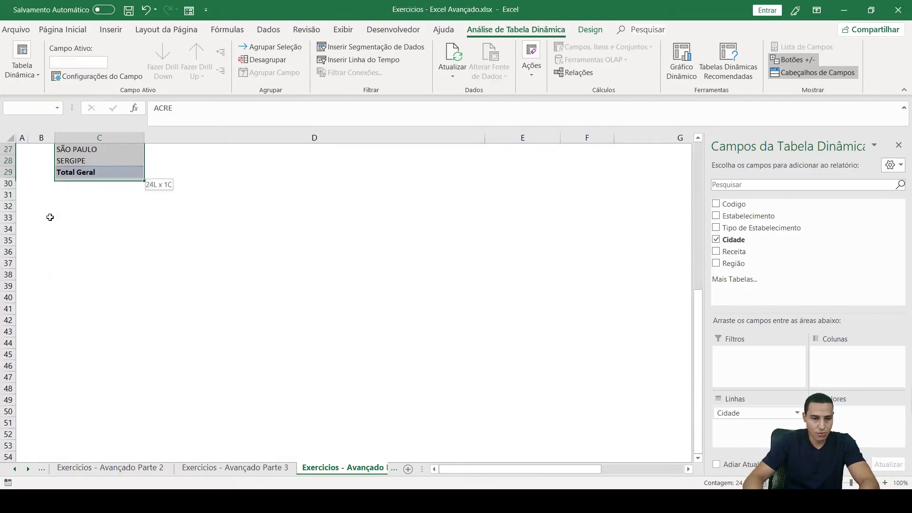
pyautogui.scroll(9, 216, 253)
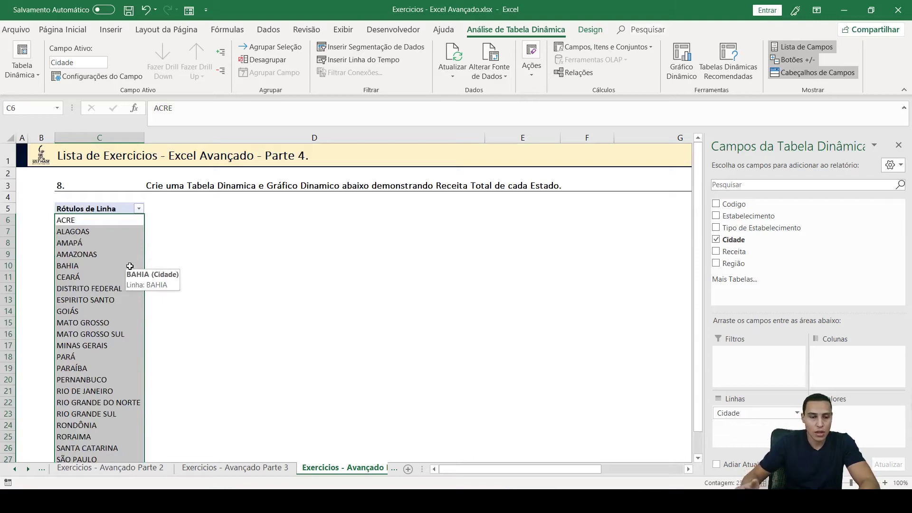
pyautogui.click(116, 223)
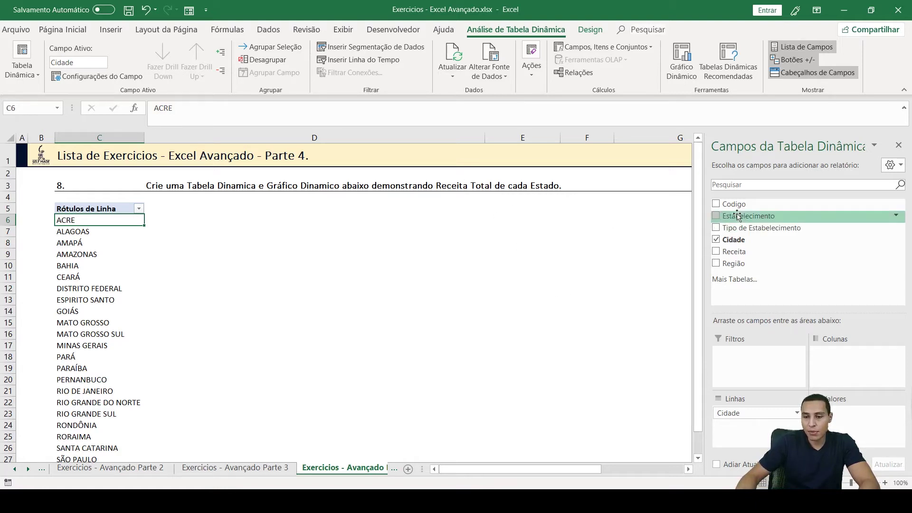
# Step: Add Receita to the pivot table as a summed value and review the revenue of each state
pyautogui.click(716, 252)
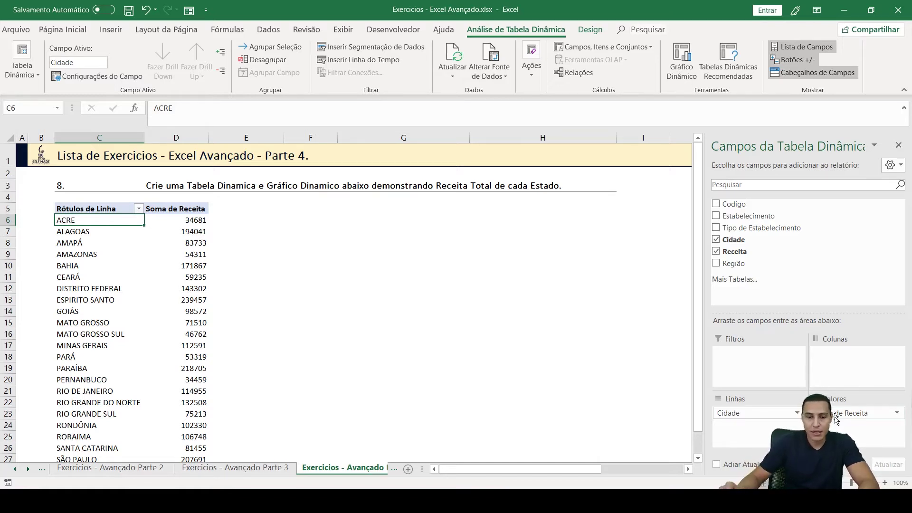
pyautogui.scroll(-2, 200, 240)
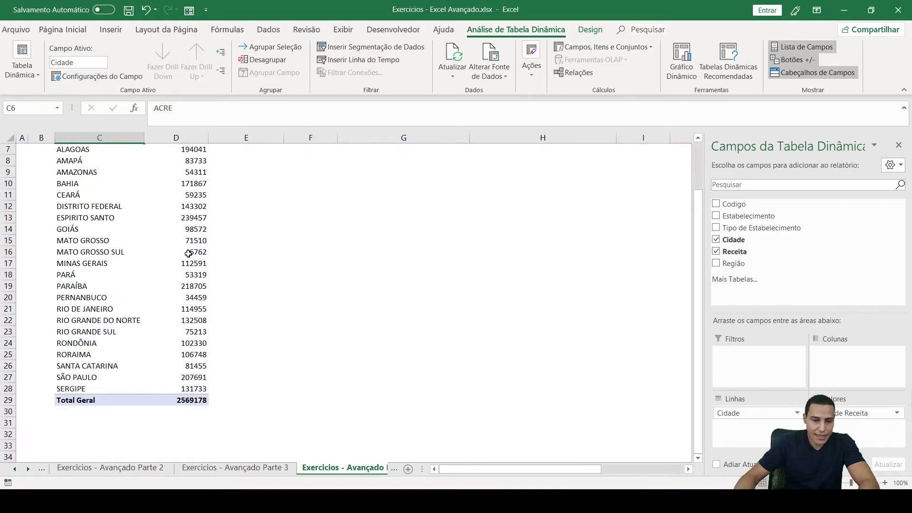
pyautogui.scroll(2, 188, 253)
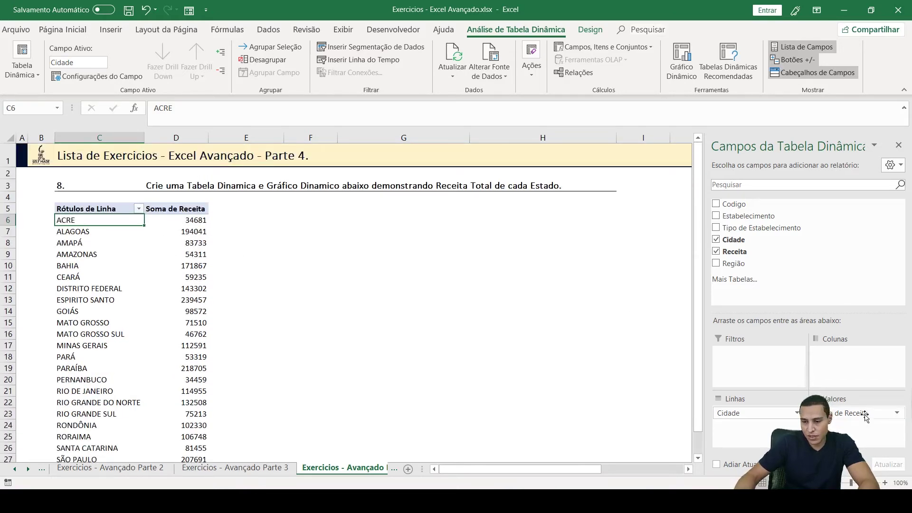
# Step: Format the Soma de Receita value field as Moeda with the R$ symbol and two decimal places
pyautogui.click(843, 414)
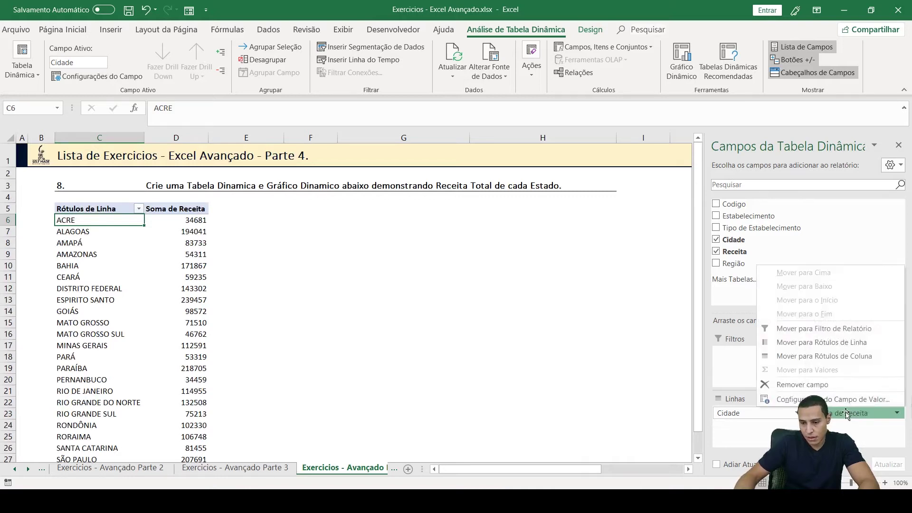
pyautogui.click(850, 431)
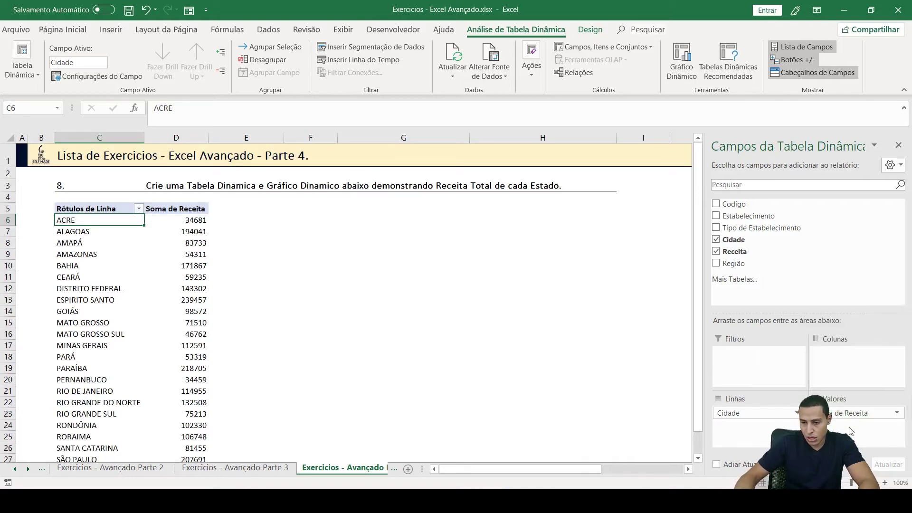
pyautogui.click(869, 413)
pyautogui.click(813, 399)
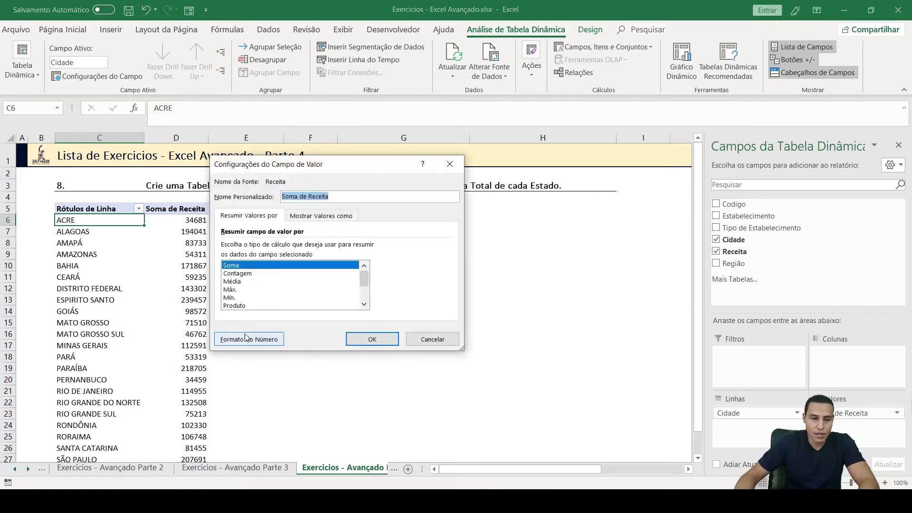
pyautogui.click(259, 345)
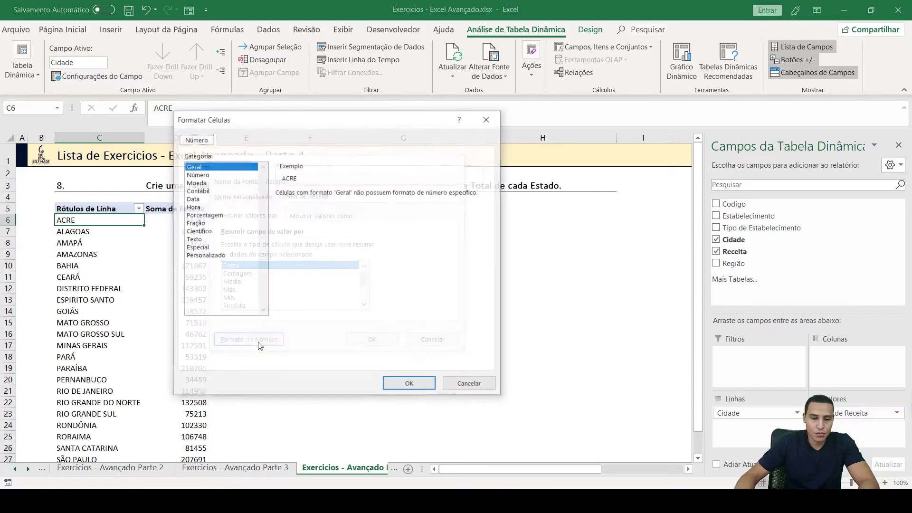
pyautogui.click(196, 183)
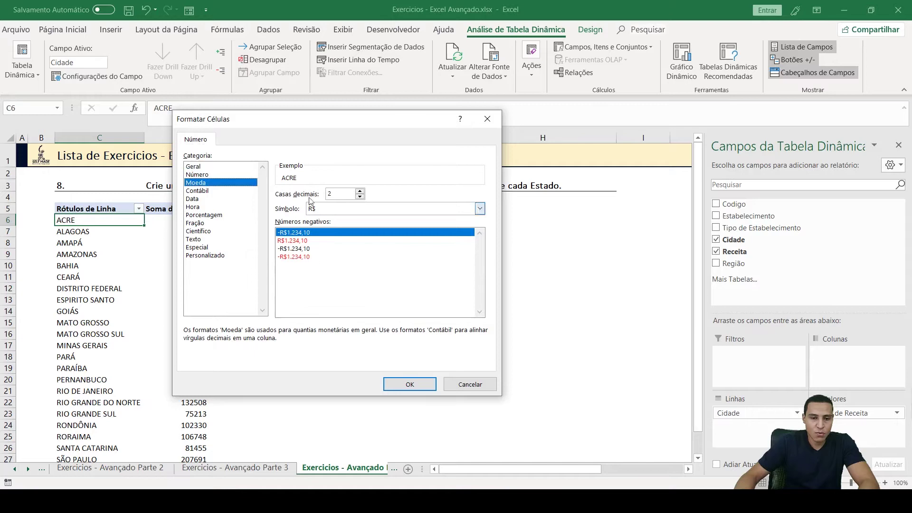
pyautogui.click(400, 385)
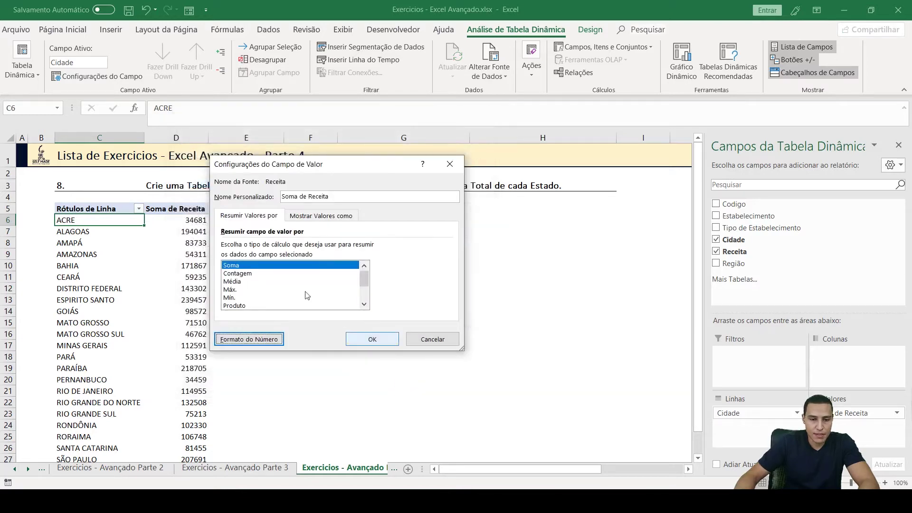
pyautogui.click(373, 339)
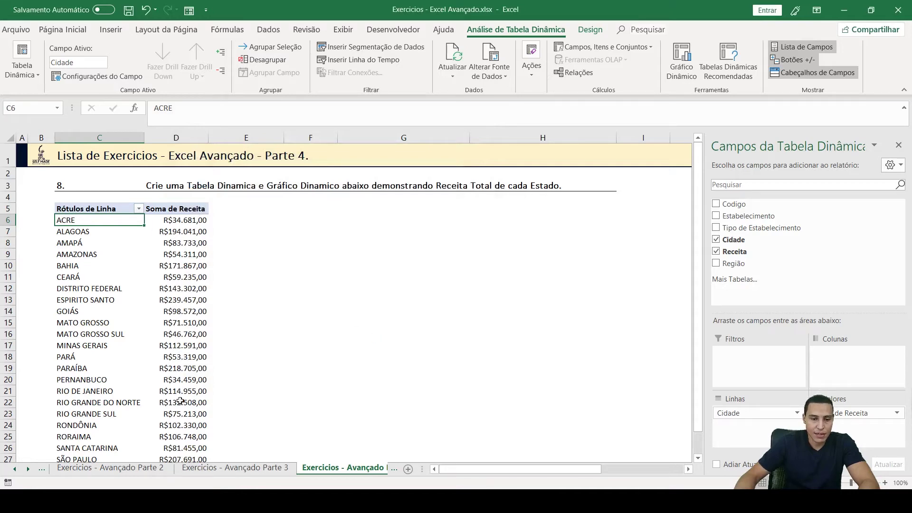
# Step: Change the number format of the Soma de Receita value field to Contábil and look over the formatted revenues
pyautogui.click(873, 413)
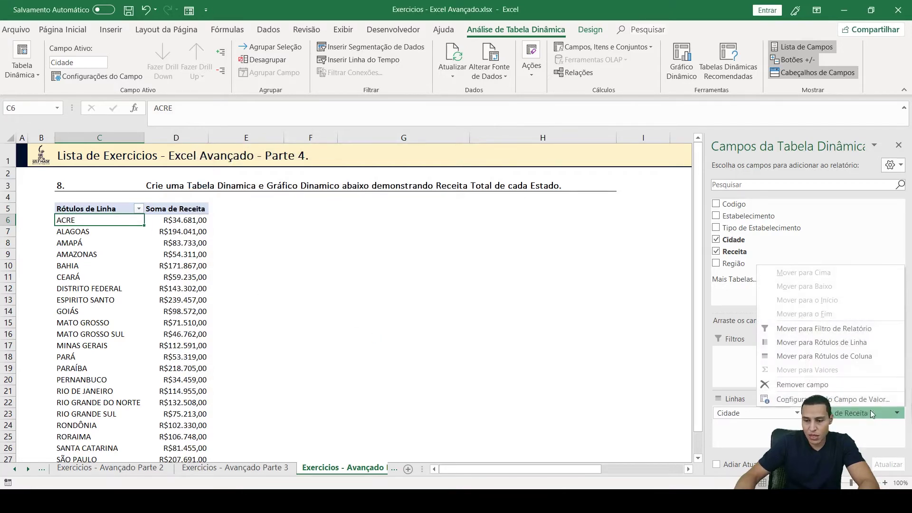
pyautogui.click(817, 400)
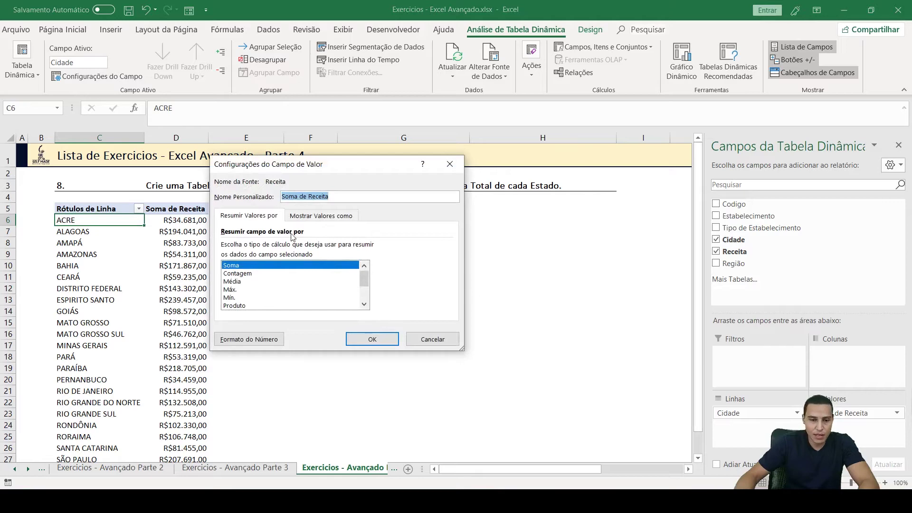
pyautogui.click(249, 339)
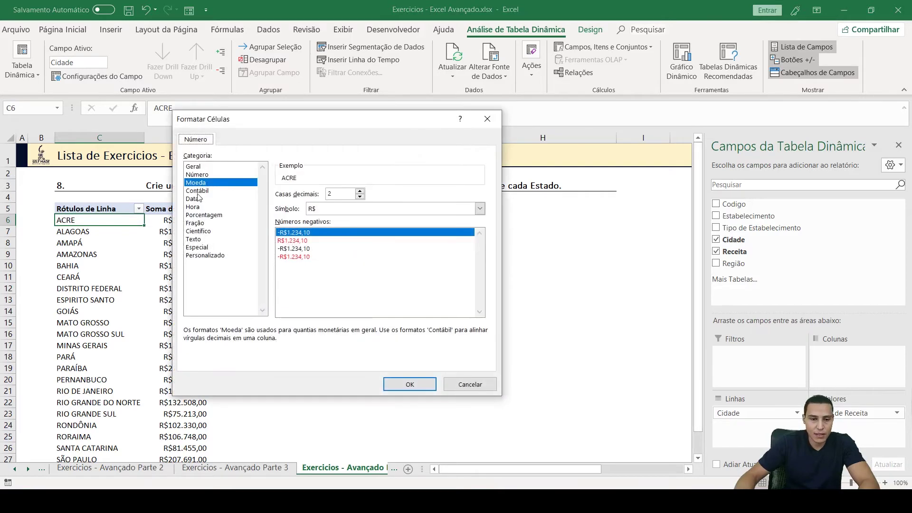
pyautogui.click(419, 385)
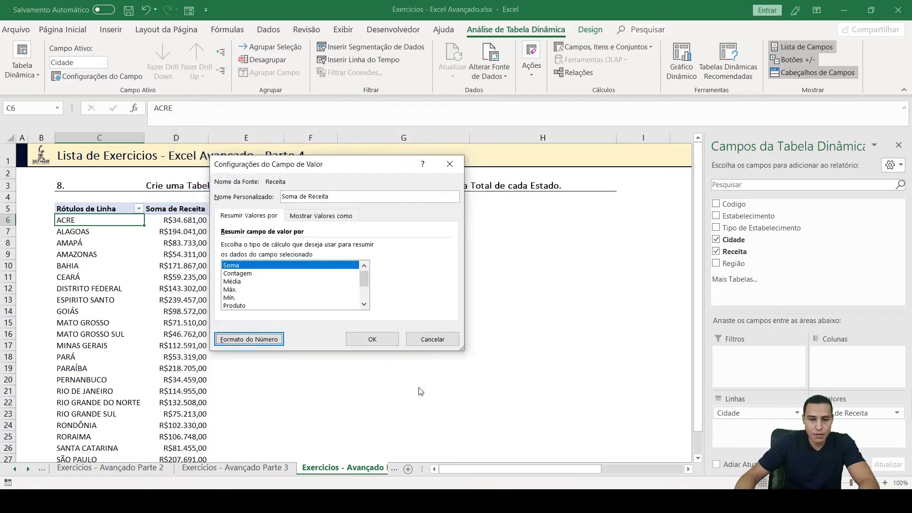
pyautogui.click(372, 340)
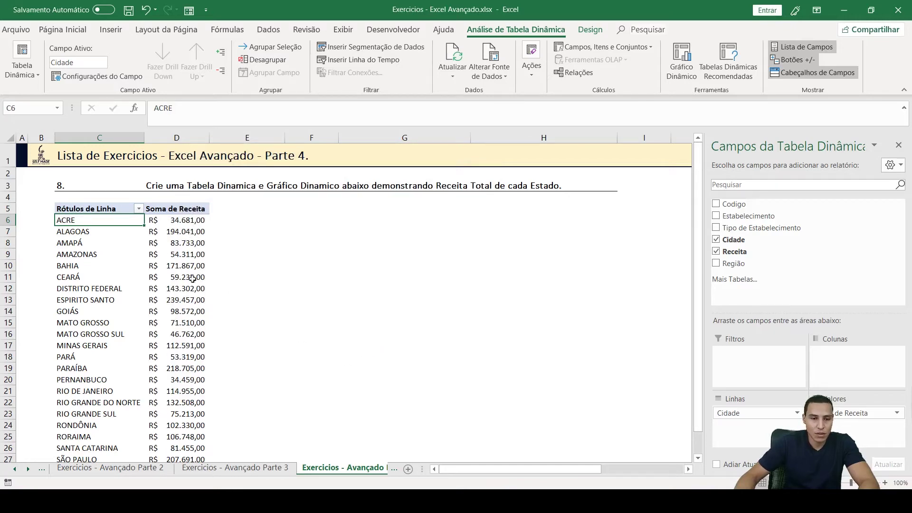
pyautogui.scroll(-3, 247, 313)
pyautogui.scroll(3, 248, 307)
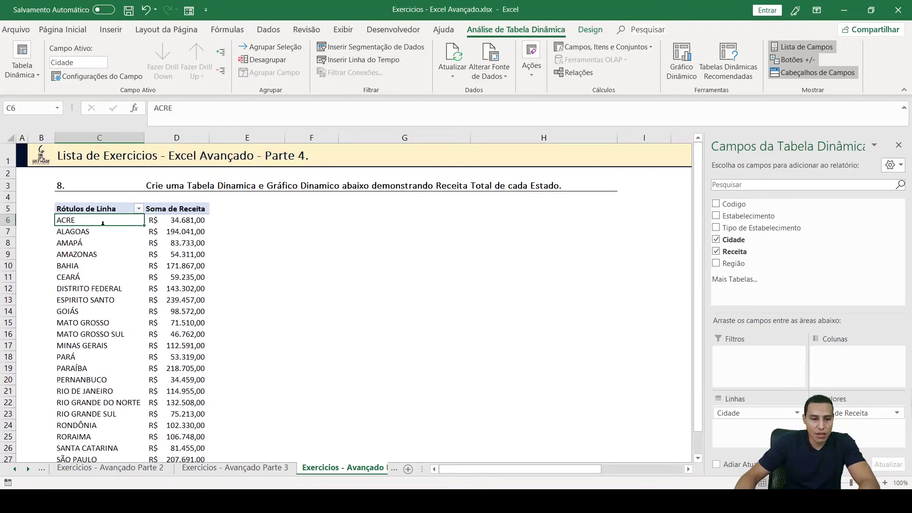
# Step: Filter the Cidade column of the Parte 1 table to ACRE only and select its Receita value for comparison
pyautogui.click(15, 469)
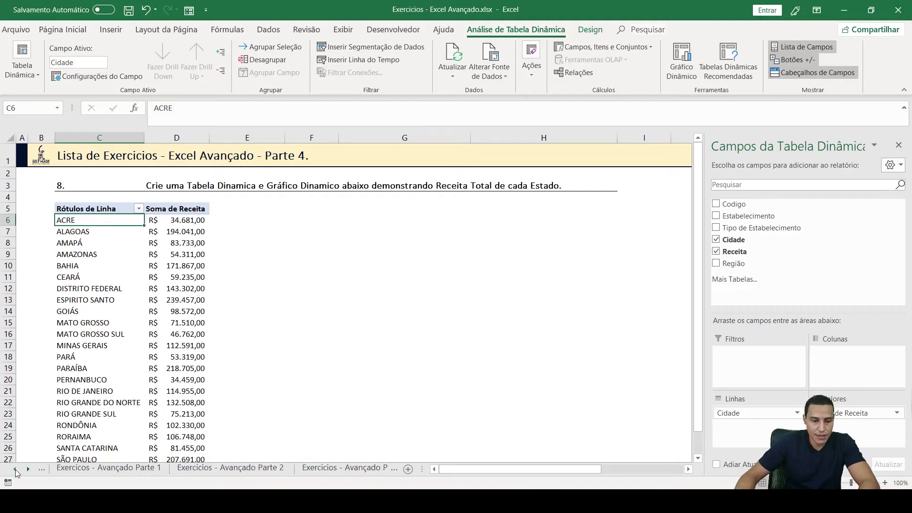
pyautogui.click(67, 471)
pyautogui.scroll(3, 413, 321)
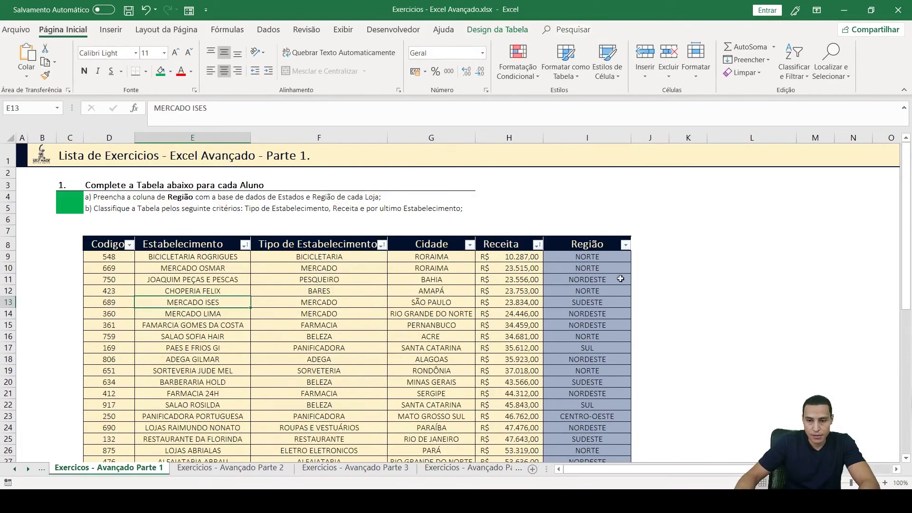
pyautogui.click(470, 245)
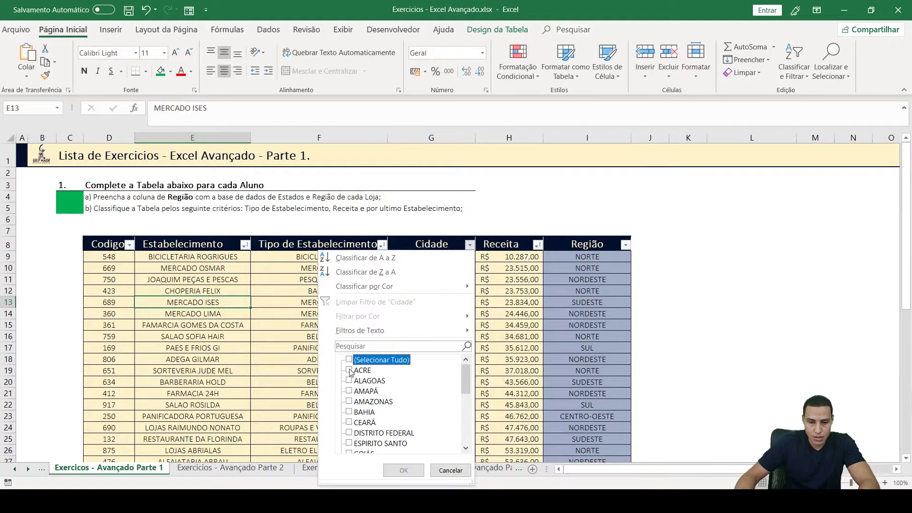
pyautogui.click(403, 471)
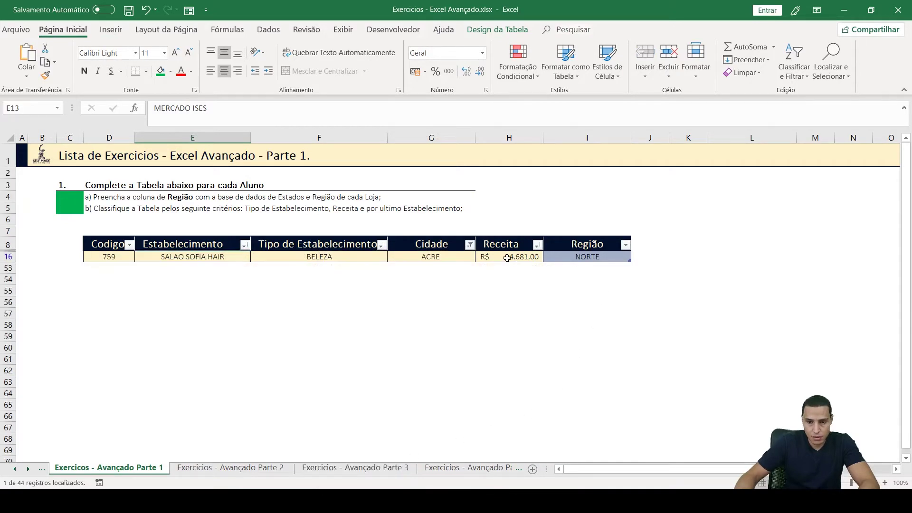
pyautogui.click(507, 258)
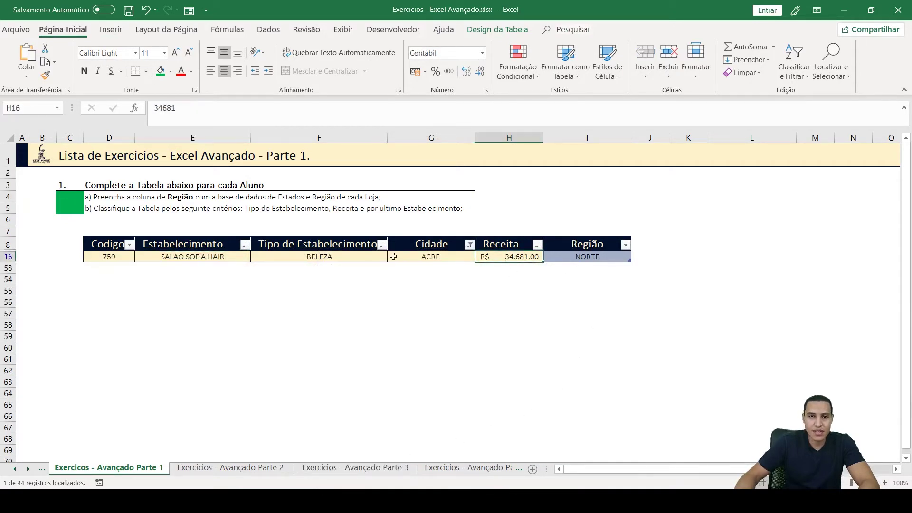
# Step: Return to the Parte 4 sheet and examine the revenue totals for ACRE, ESPIRITO SANTO and SÃO PAULO in the pivot table
pyautogui.click(456, 467)
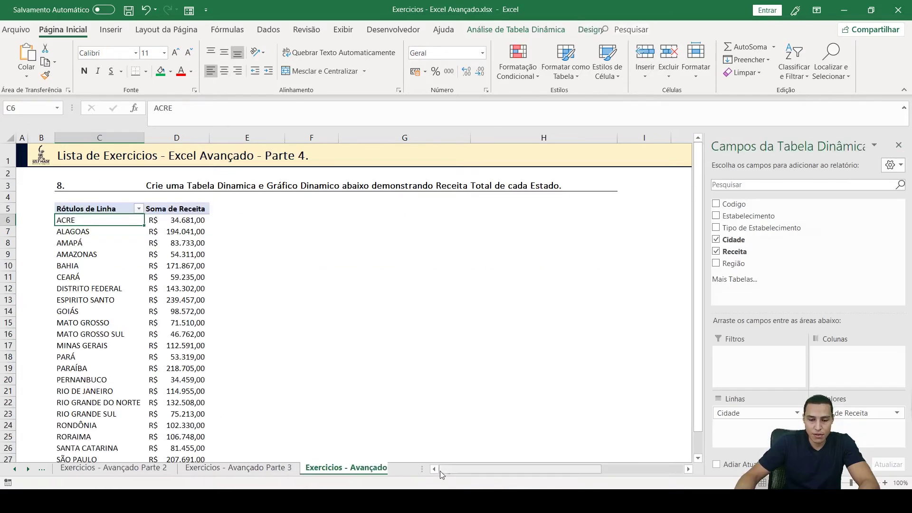
pyautogui.moveTo(186, 220)
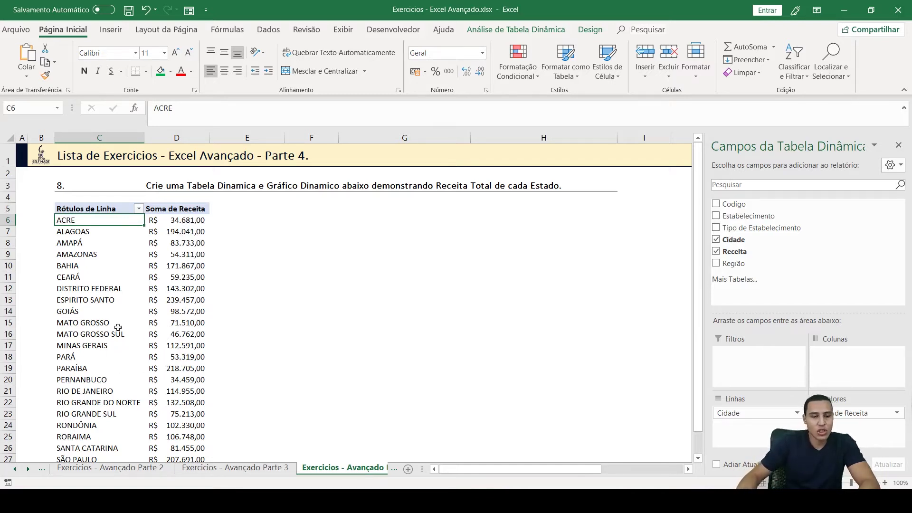
pyautogui.moveTo(101, 301); pyautogui.dragTo(145, 303)
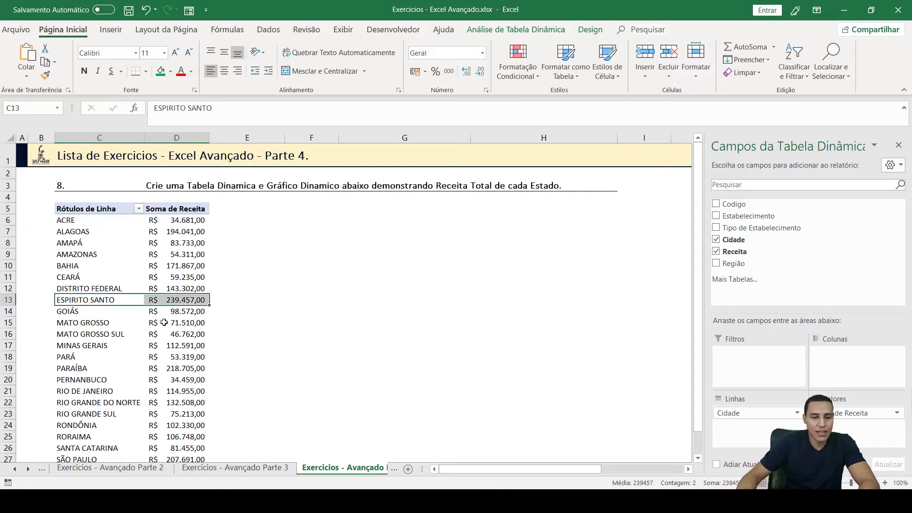
pyautogui.scroll(-1, 90, 398)
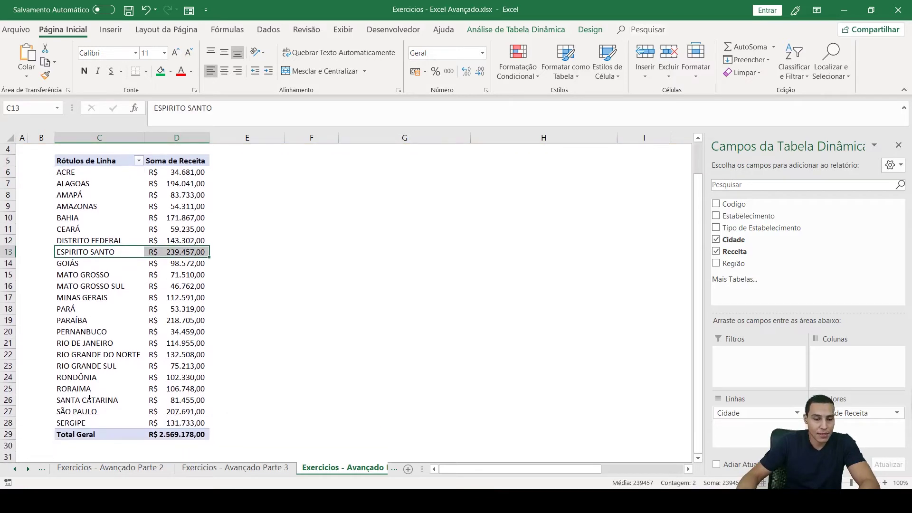
pyautogui.moveTo(71, 412); pyautogui.dragTo(164, 412)
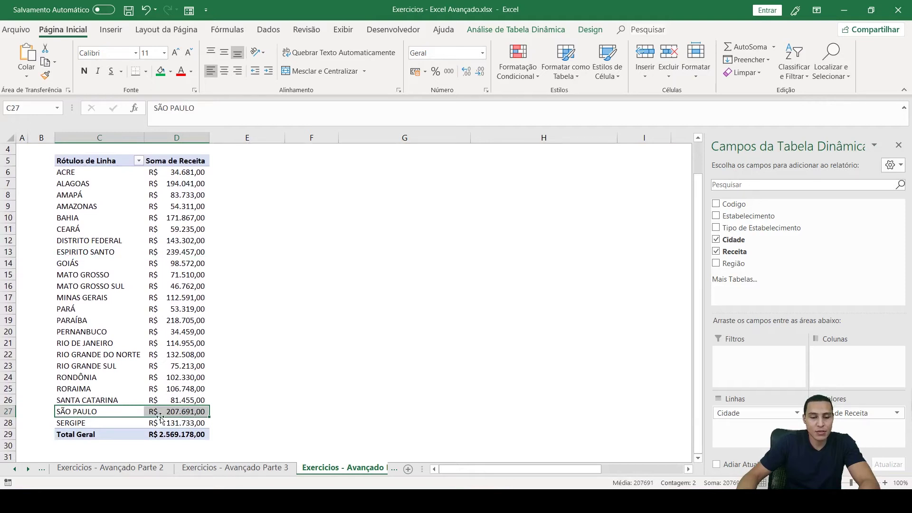
# Step: Filter the Cidade column of the Parte 1 table to SÃO PAULO only and select its Receita values for comparison
pyautogui.click(15, 469)
pyautogui.click(15, 469)
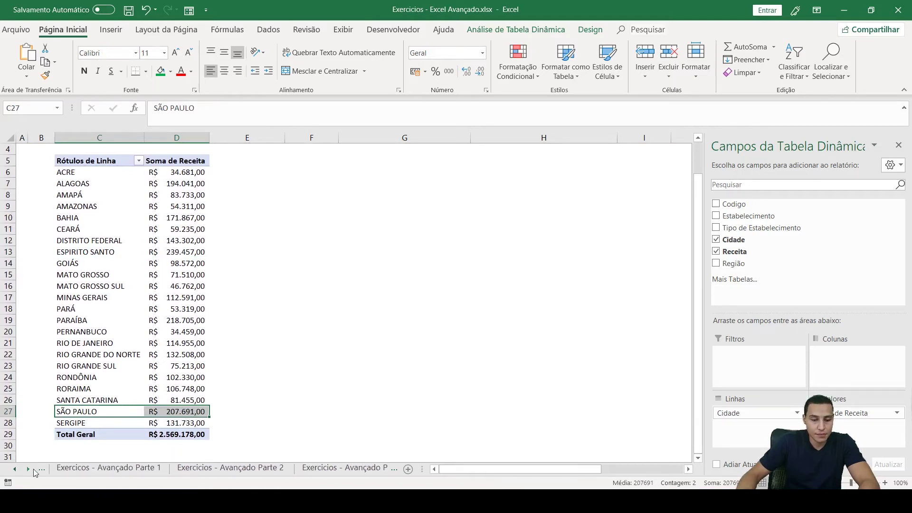
pyautogui.click(89, 469)
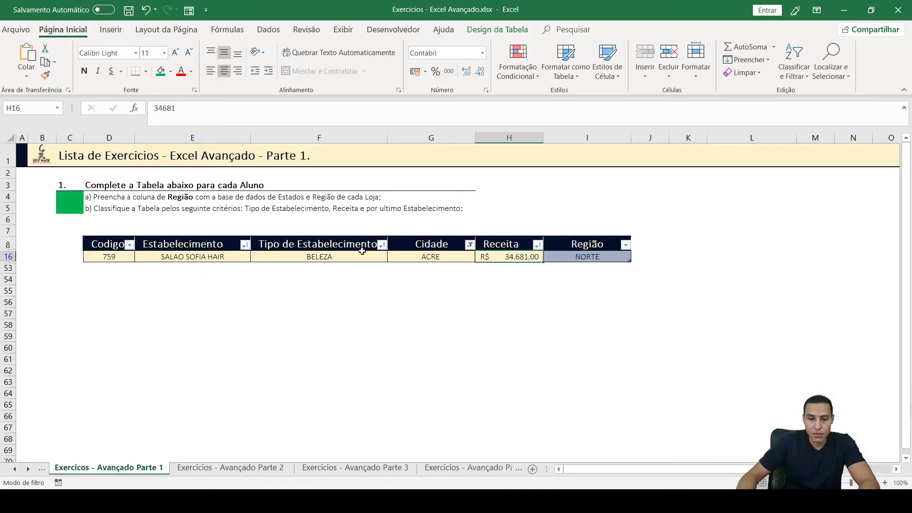
pyautogui.click(381, 245)
pyautogui.click(438, 250)
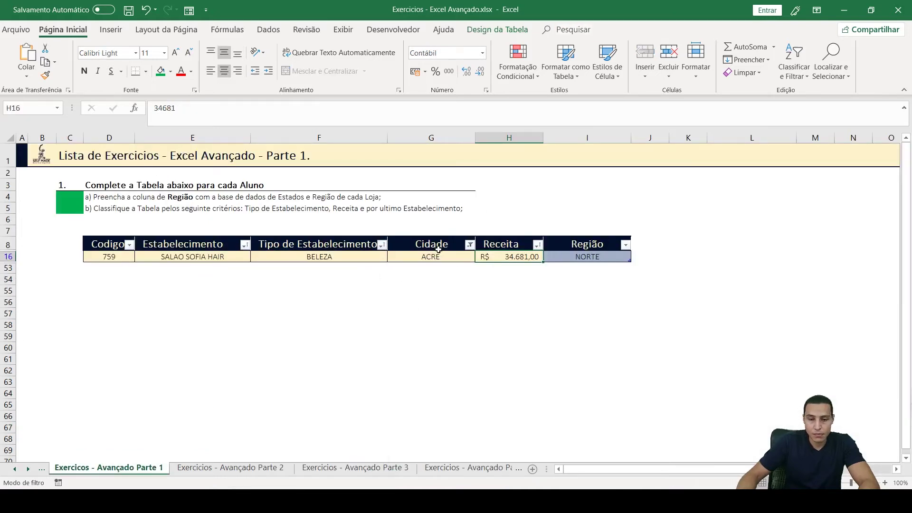
pyautogui.click(469, 245)
pyautogui.click(349, 360)
pyautogui.click(349, 360)
pyautogui.scroll(-6, 357, 392)
pyautogui.click(349, 434)
pyautogui.click(404, 470)
pyautogui.moveTo(539, 258); pyautogui.dragTo(526, 281)
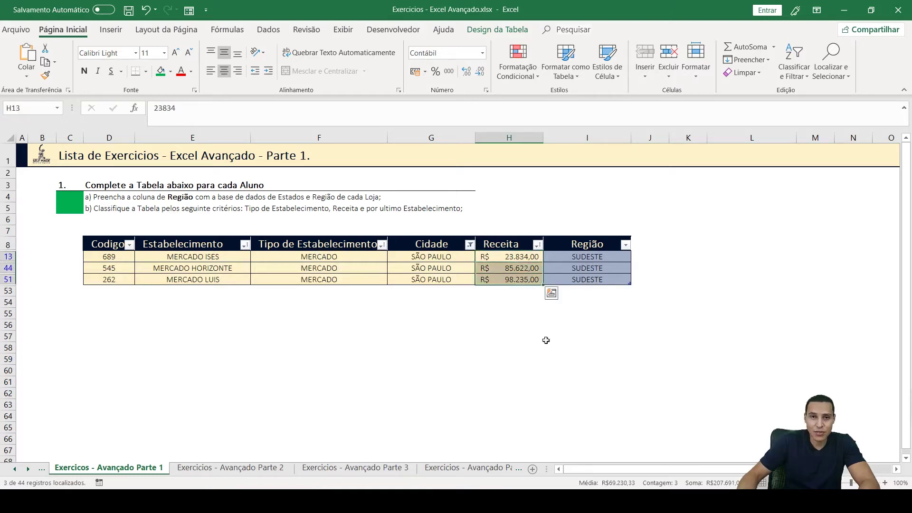
# Step: Return to the Parte 4 sheet and compare the SÃO PAULO revenue total in the pivot table with the source sum
pyautogui.click(440, 469)
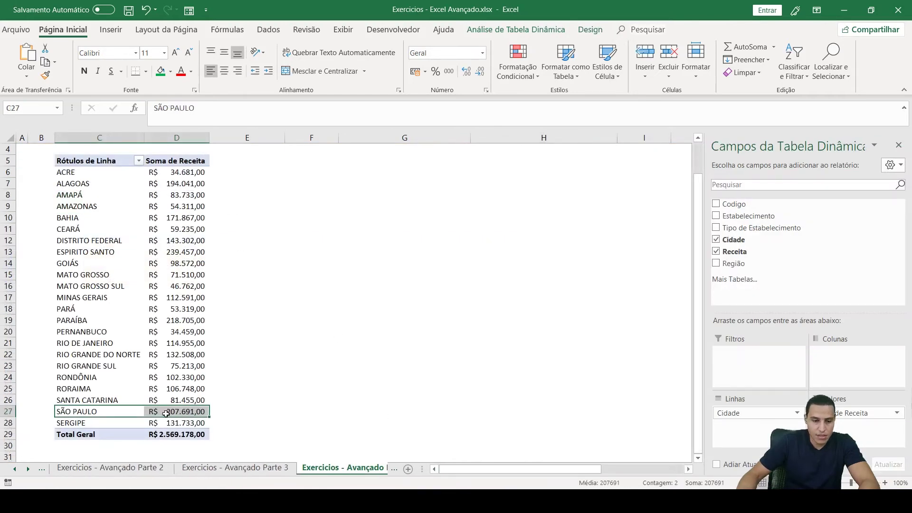
pyautogui.moveTo(198, 383)
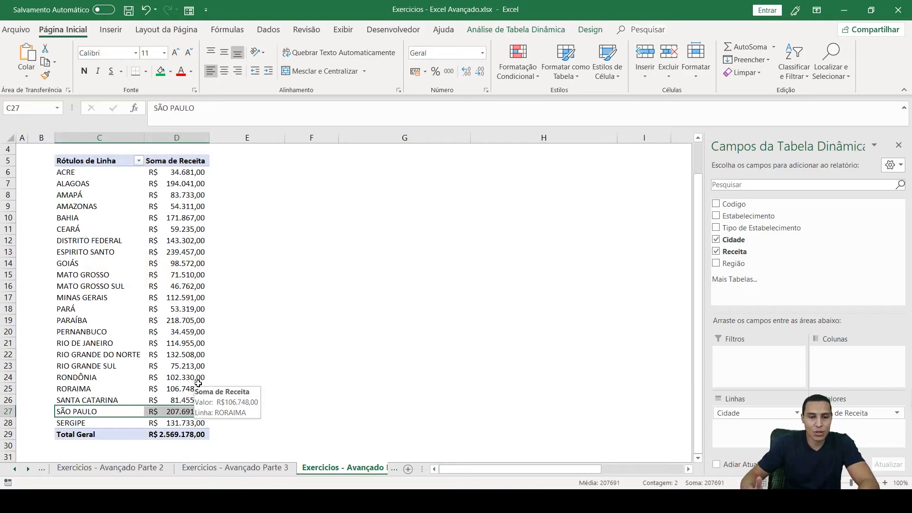
pyautogui.scroll(1, 407, 203)
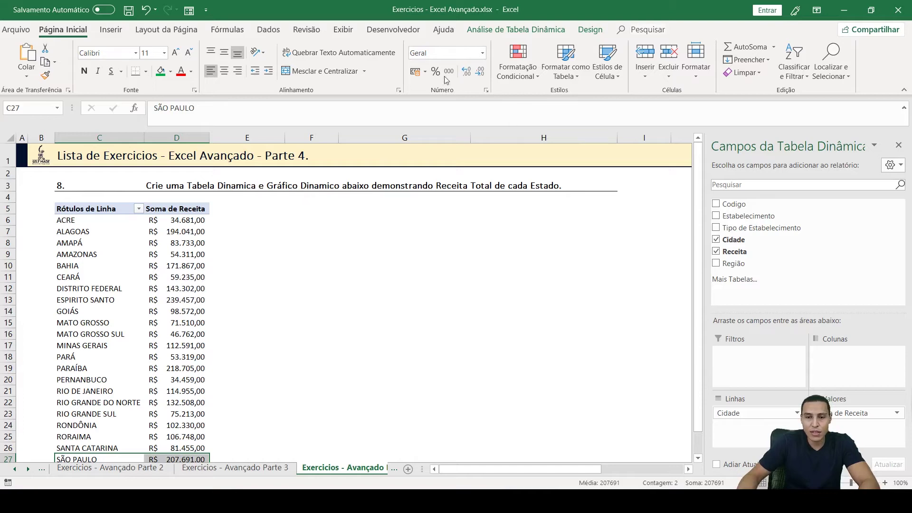
# Step: Insert a Barras Agrupadas pivot chart from the state revenue pivot table
pyautogui.click(535, 30)
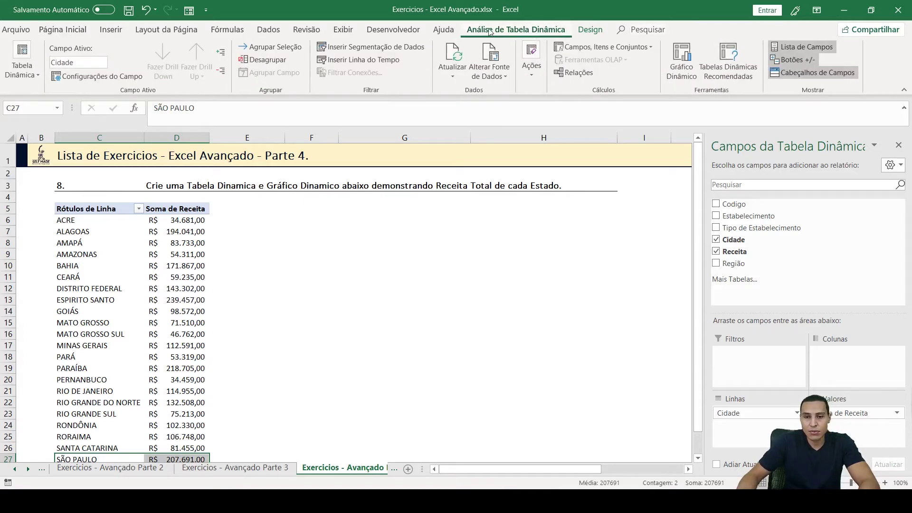
pyautogui.click(681, 59)
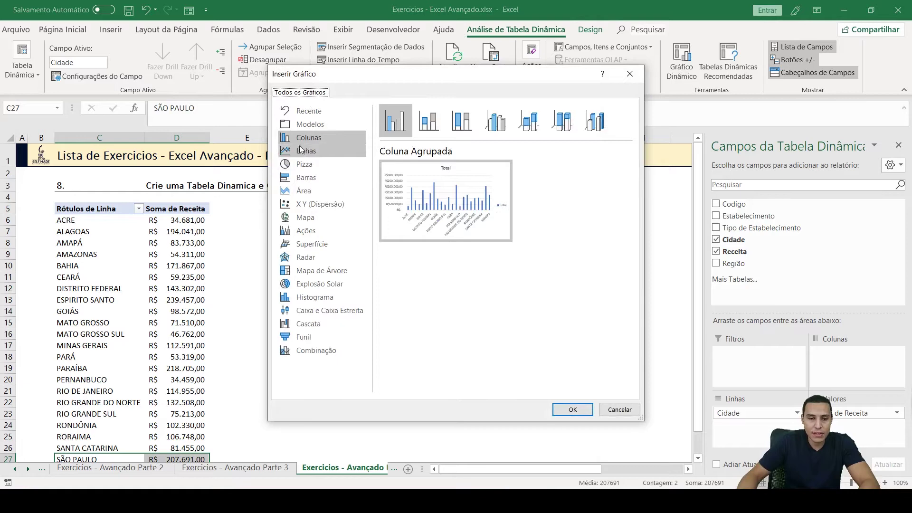
pyautogui.click(303, 180)
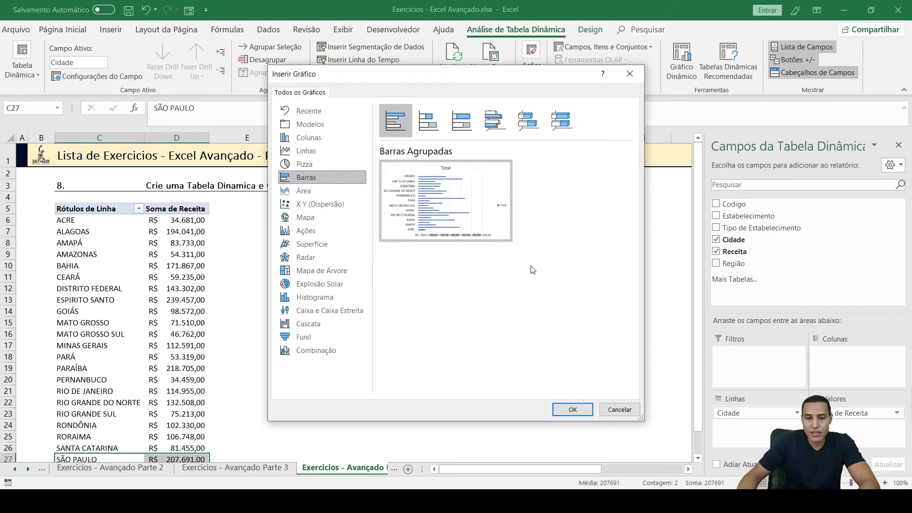
pyautogui.click(573, 408)
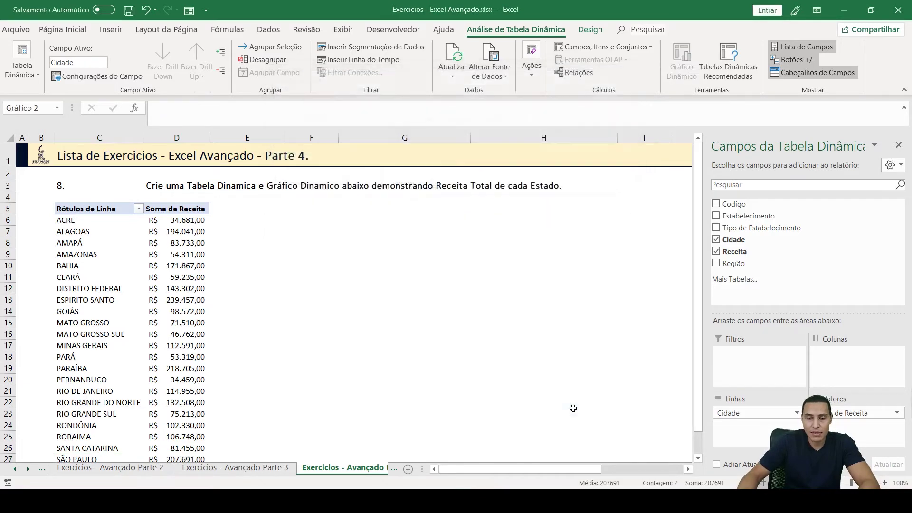
# Step: Align the chart beside the pivot table and enlarge it to about 12.62 cm high by 13.72 cm wide
pyautogui.scroll(-1, 413, 292)
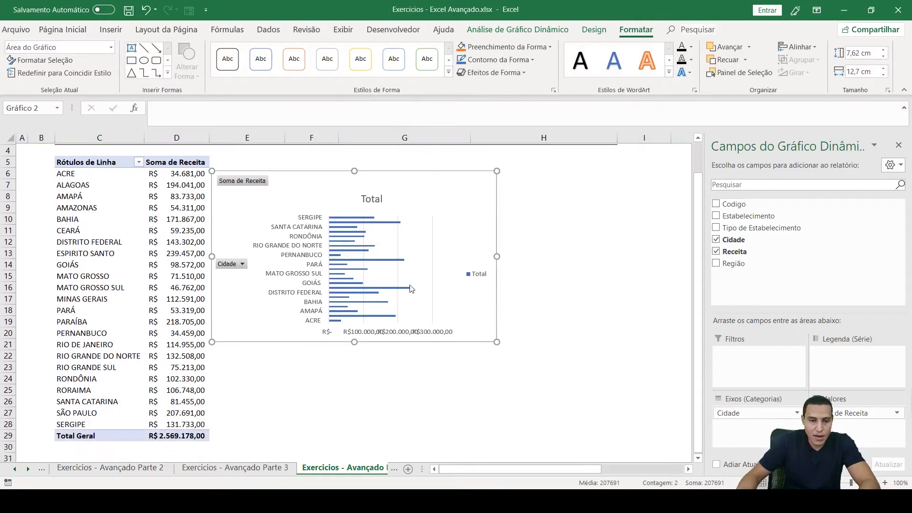
pyautogui.moveTo(211, 168); pyautogui.dragTo(218, 157)
pyautogui.moveTo(497, 341); pyautogui.dragTo(525, 440)
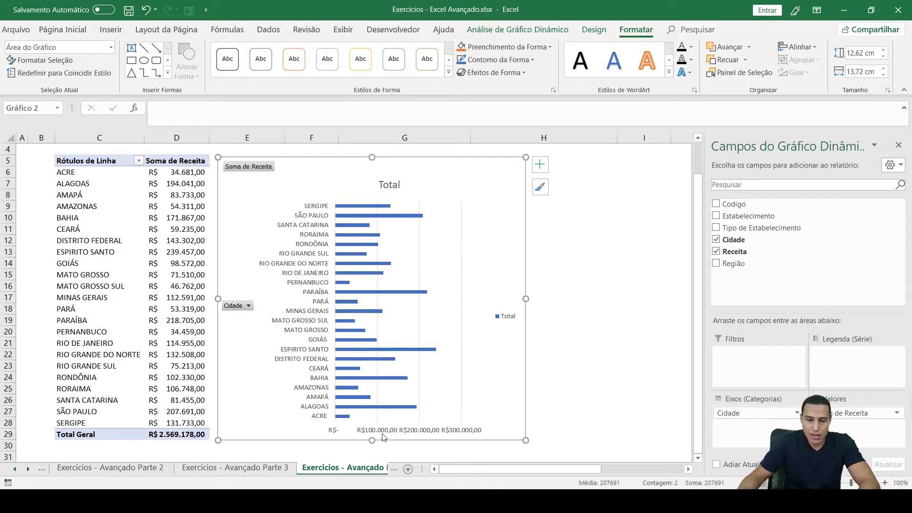
# Step: Try the chart without its vertical axis, restore that axis, and hide the primary horizontal axis instead
pyautogui.click(539, 169)
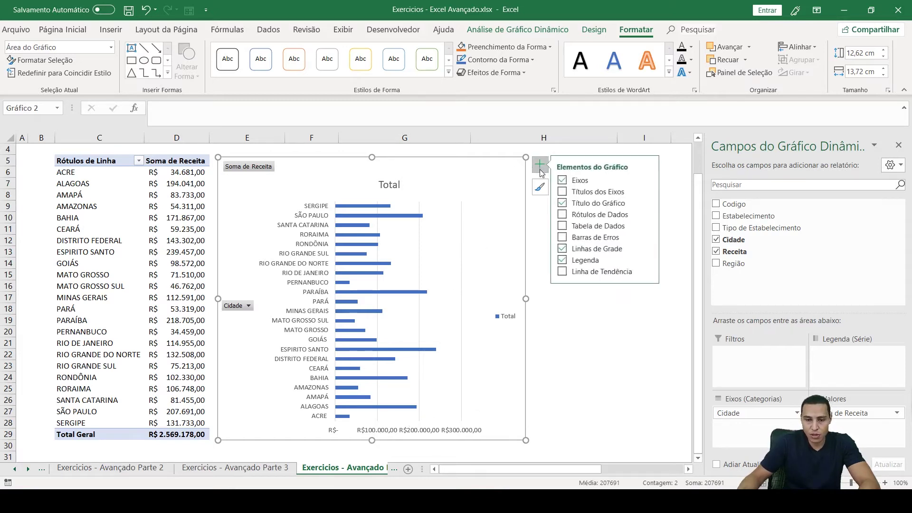
pyautogui.click(651, 180)
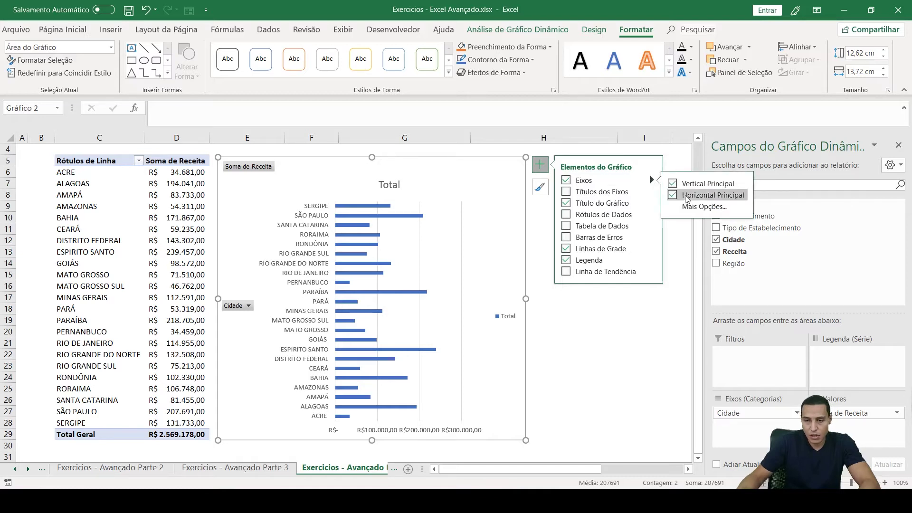
pyautogui.click(672, 184)
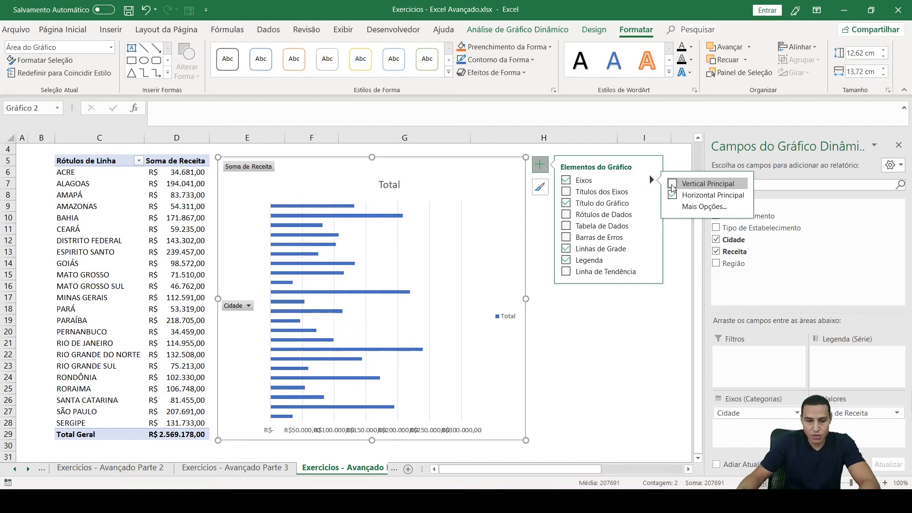
pyautogui.click(673, 184)
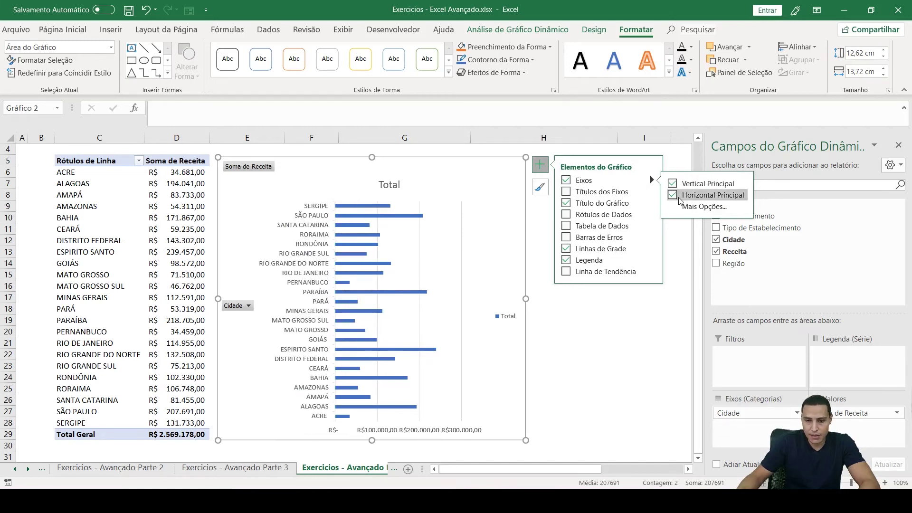
pyautogui.click(673, 196)
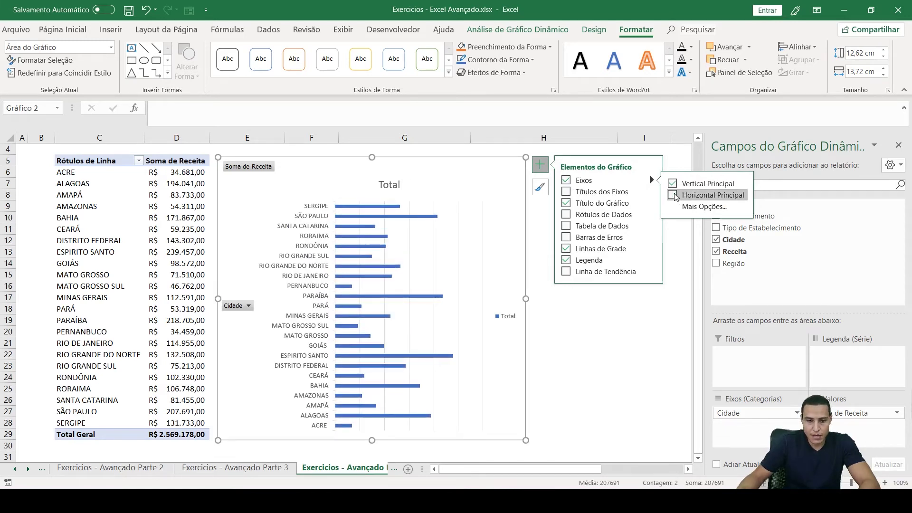
pyautogui.click(610, 192)
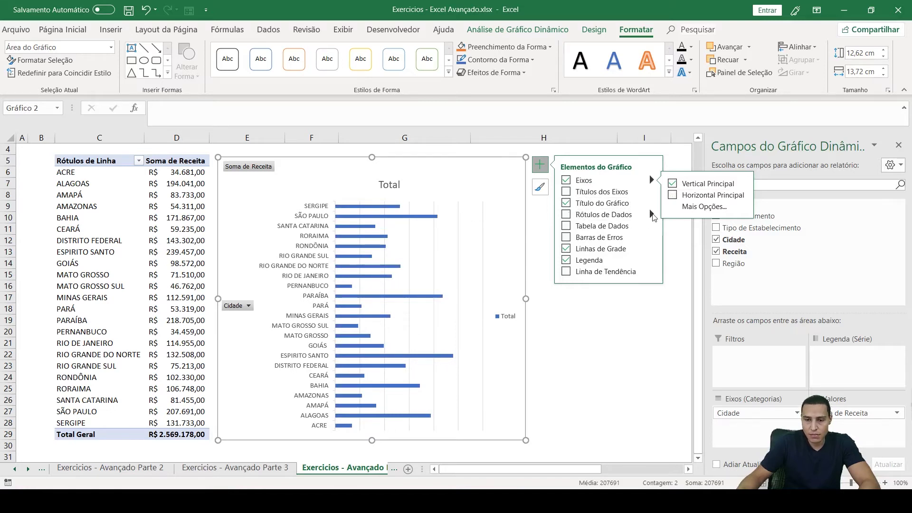
# Step: Add data labels at the outside end of the bars and widen the chart to about 17.27 cm
pyautogui.moveTo(652, 214)
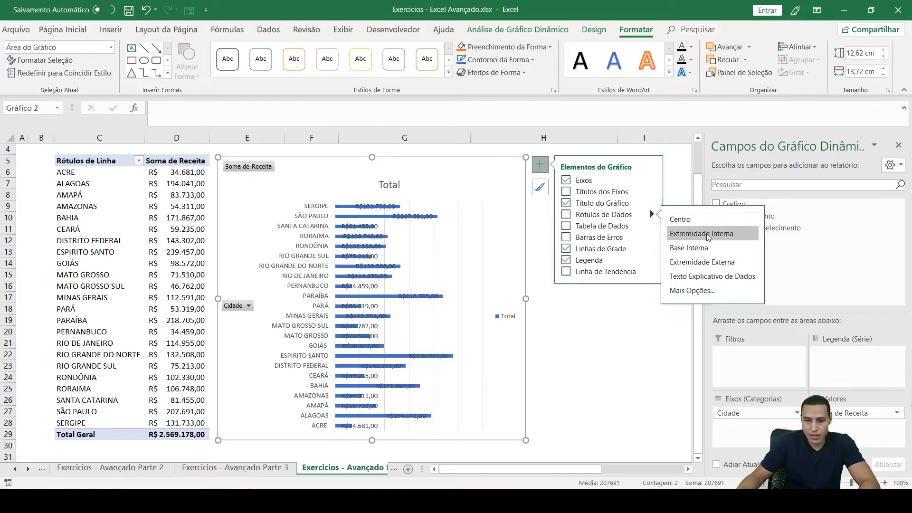
pyautogui.click(715, 261)
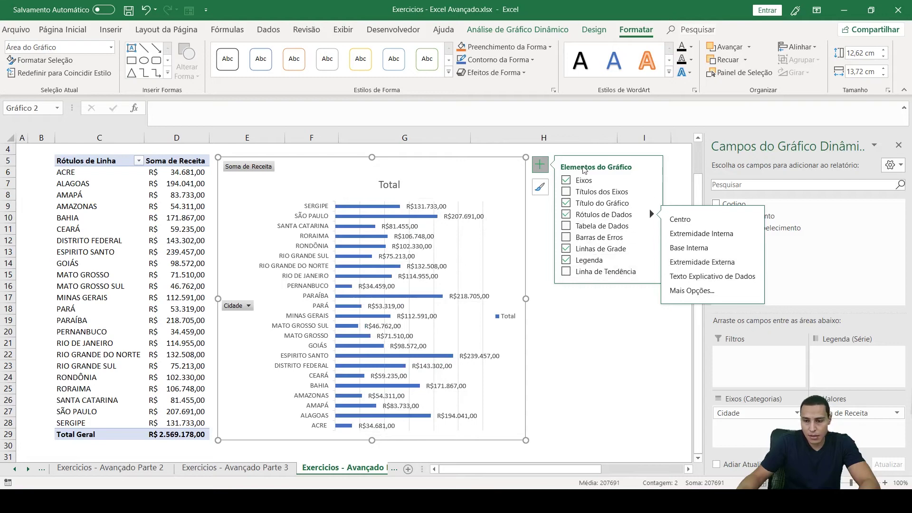
pyautogui.moveTo(524, 299); pyautogui.dragTo(605, 299)
# Step: Remove the chart's legend and change its title to "Total de Receita"
pyautogui.click(619, 171)
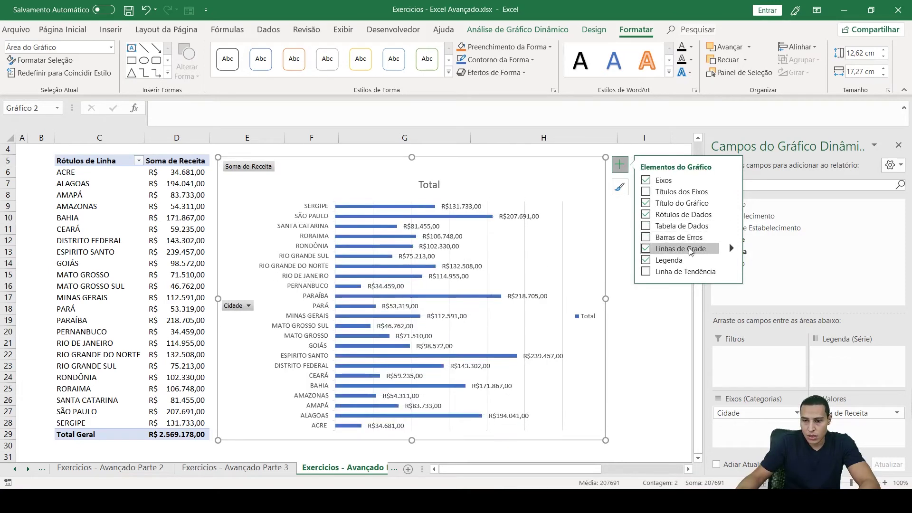
pyautogui.click(646, 260)
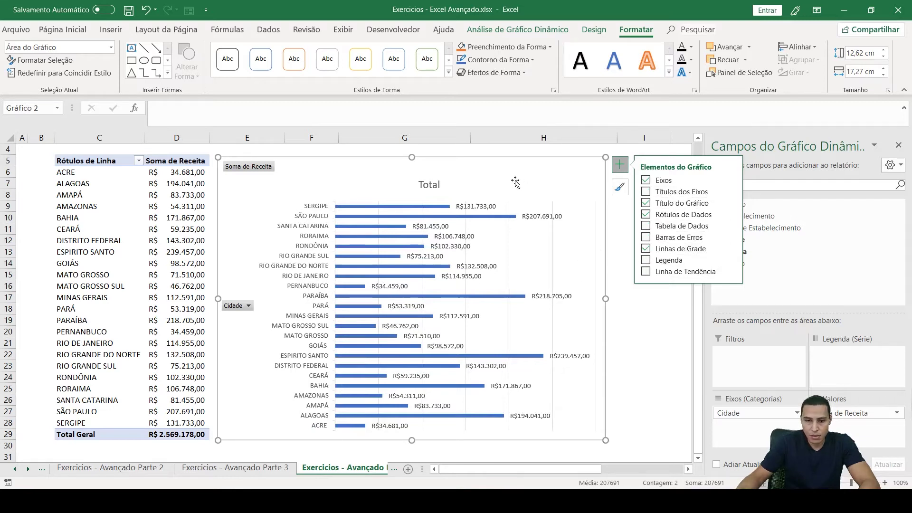
pyautogui.click(432, 183)
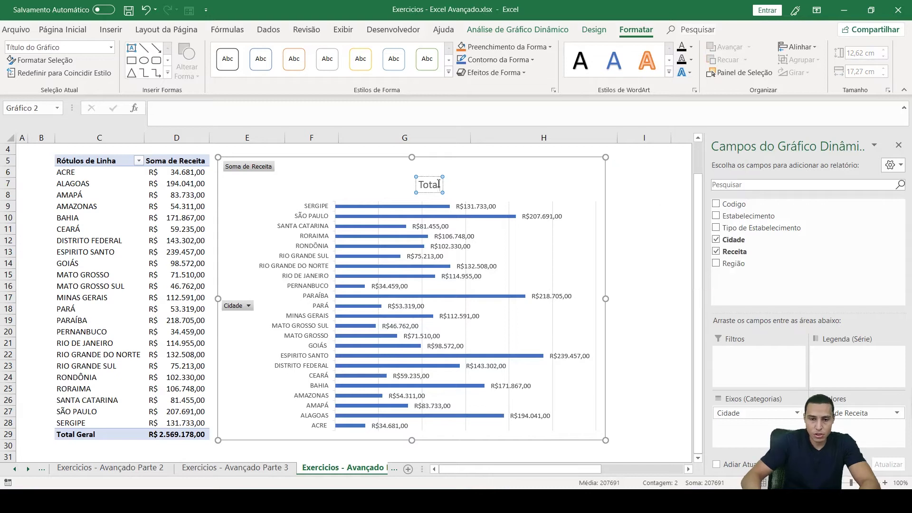
pyautogui.write('de Receita')
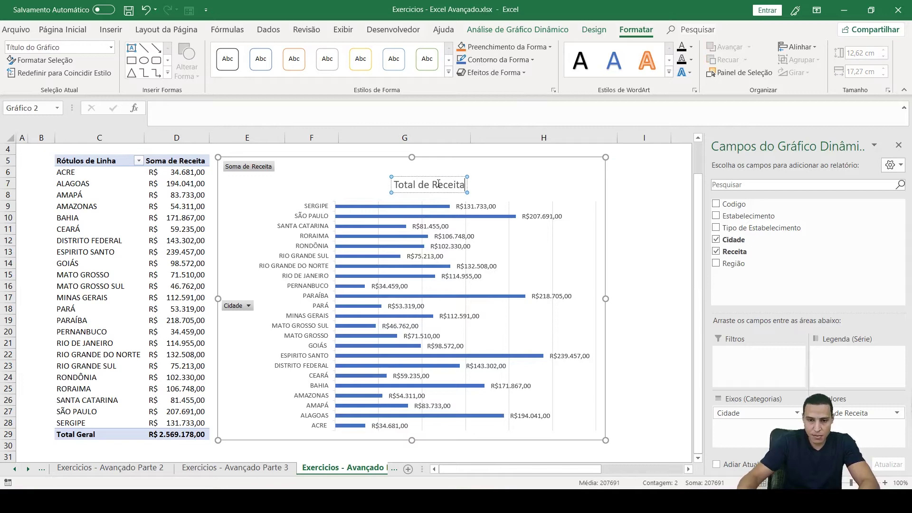
pyautogui.click(642, 190)
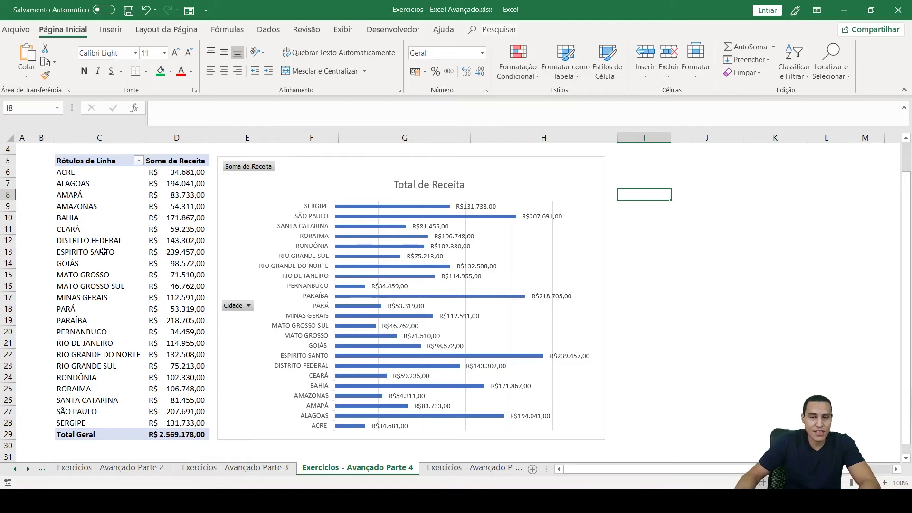
# Step: Fill cell B3 beside exercise 8 with green to mark the exercise as done
pyautogui.scroll(1, 394, 200)
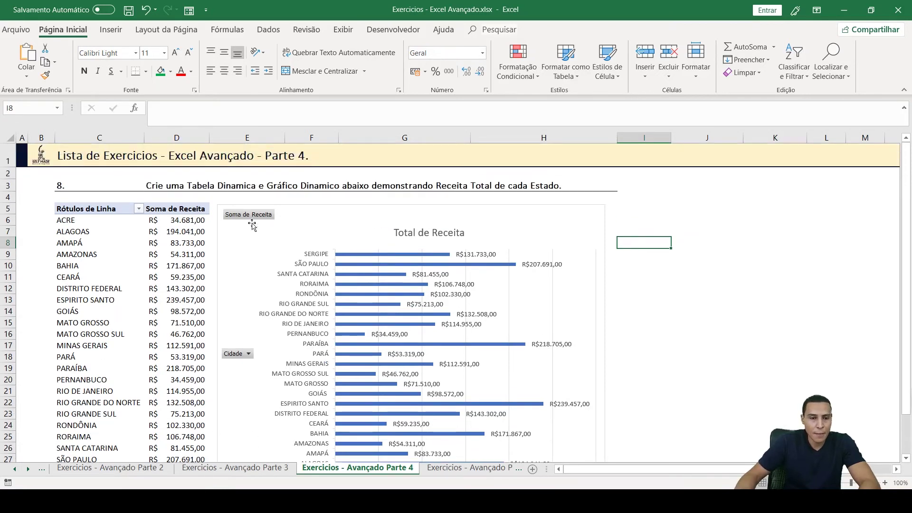
pyautogui.click(43, 184)
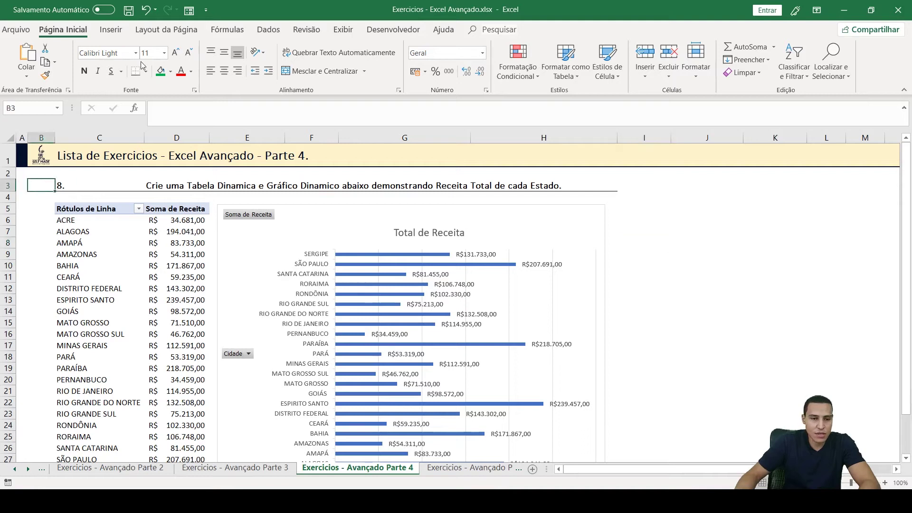
pyautogui.click(160, 72)
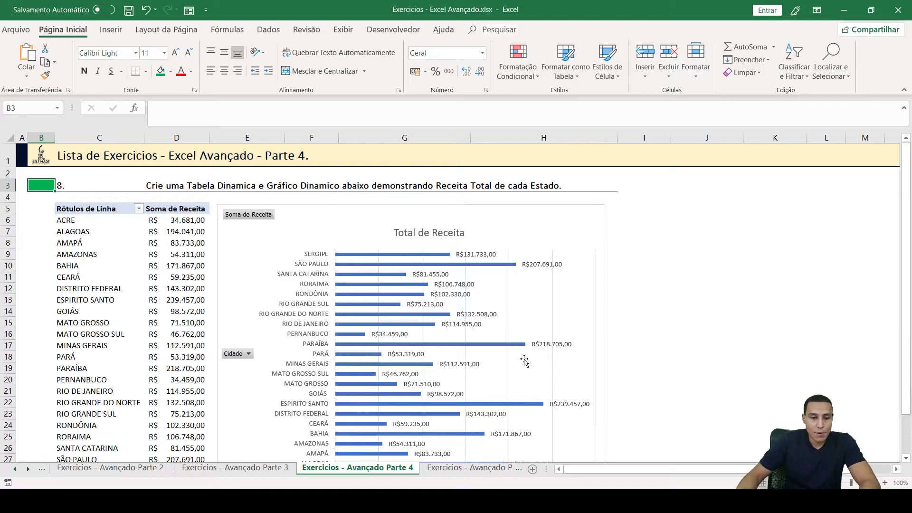
# Step: Create a pivot table from Tabela at cell C8 of the Parte 5 sheet, summing Receita by Tipo de Estabelecimento
pyautogui.click(449, 469)
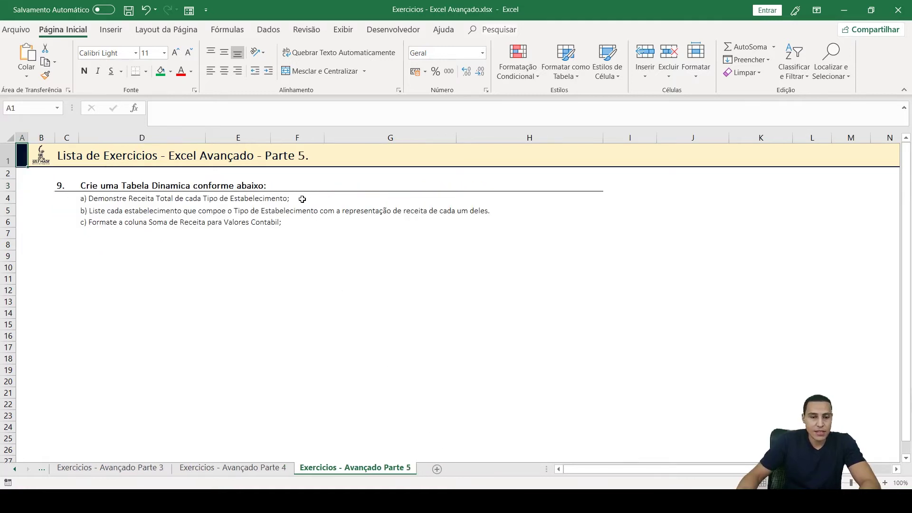
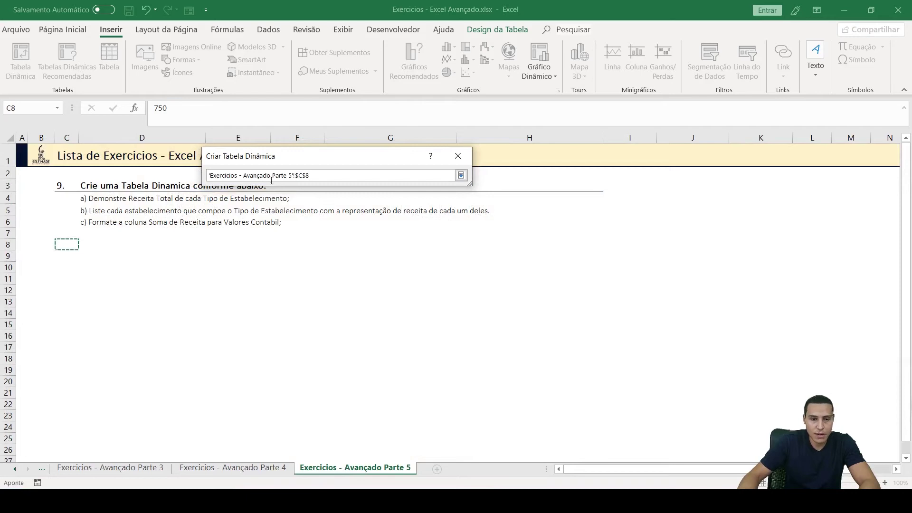
pyautogui.click(461, 176)
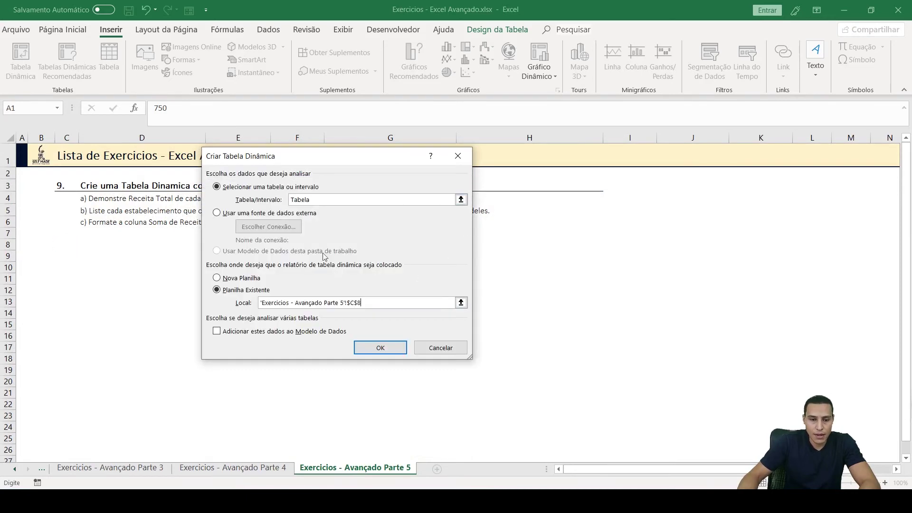
pyautogui.click(383, 349)
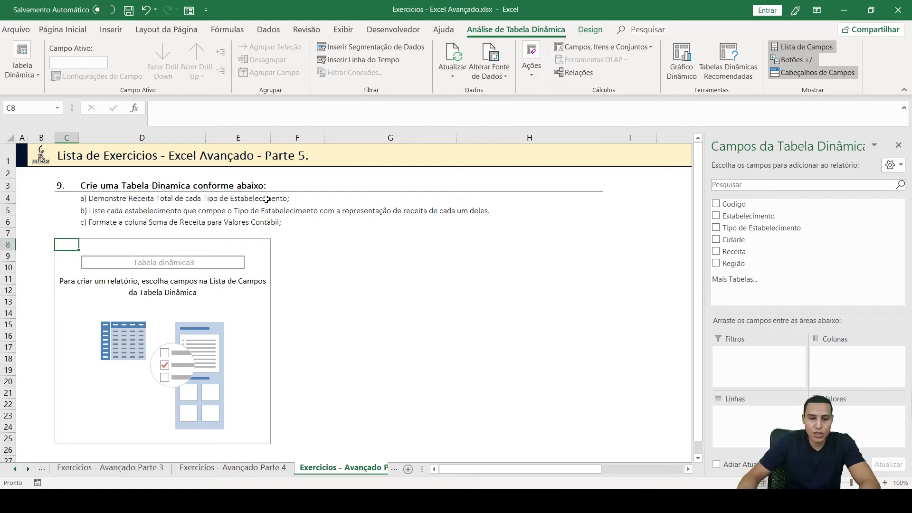
pyautogui.click(716, 228)
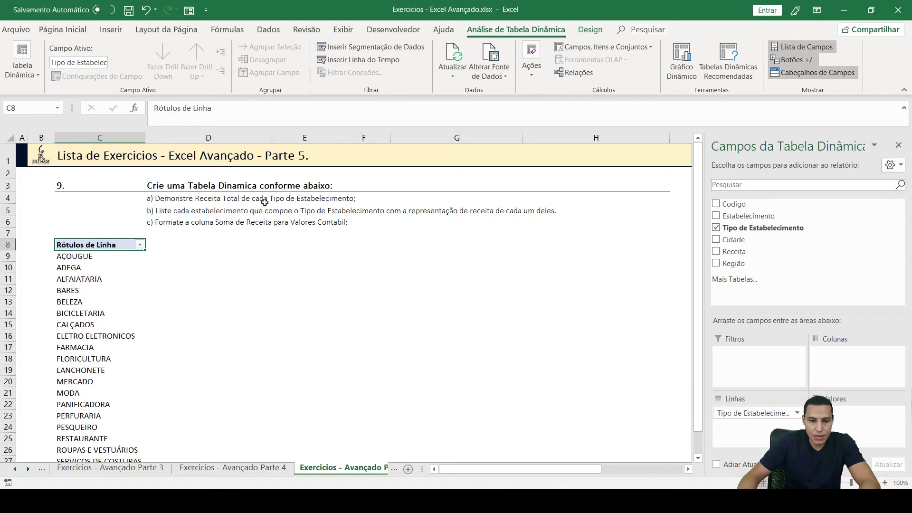
pyautogui.click(717, 252)
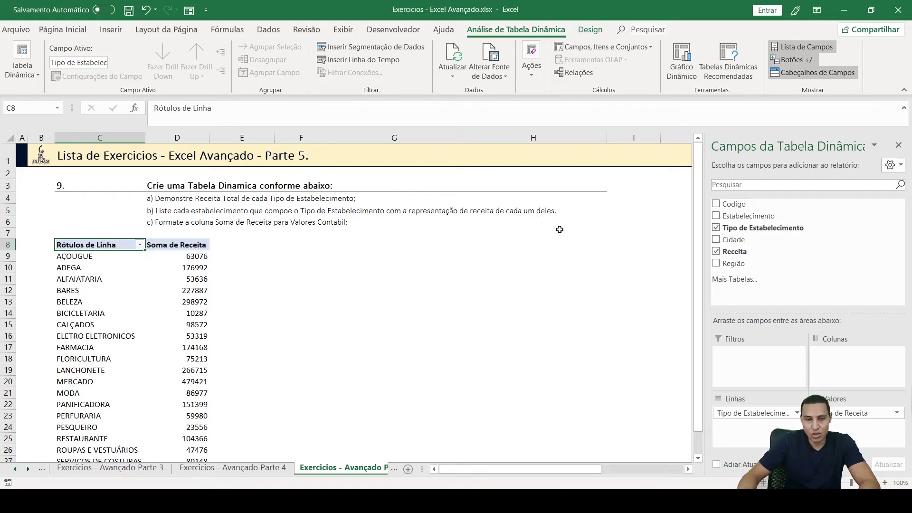
# Step: List each Estabelecimento beneath its Tipo de Estabelecimento in the pivot table's rows and check the sum of the ADEGA establishments' revenue
pyautogui.click(716, 216)
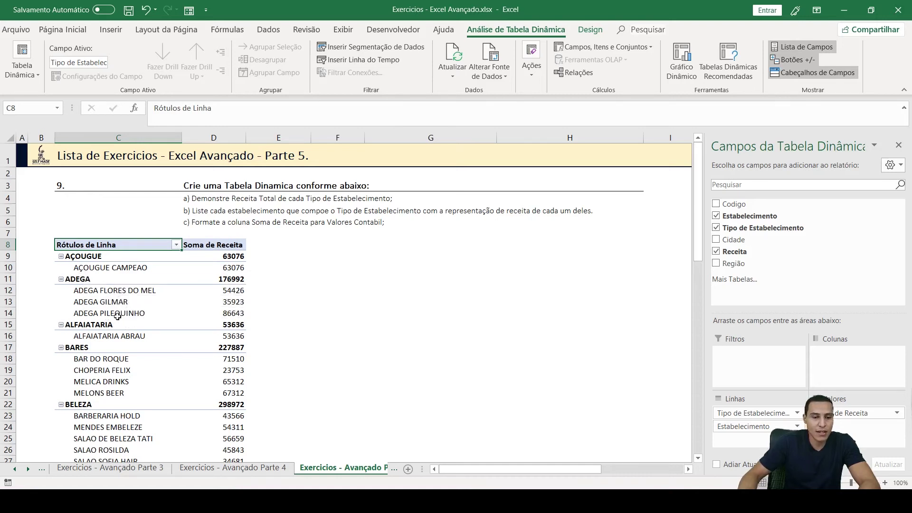
pyautogui.scroll(-1, 79, 336)
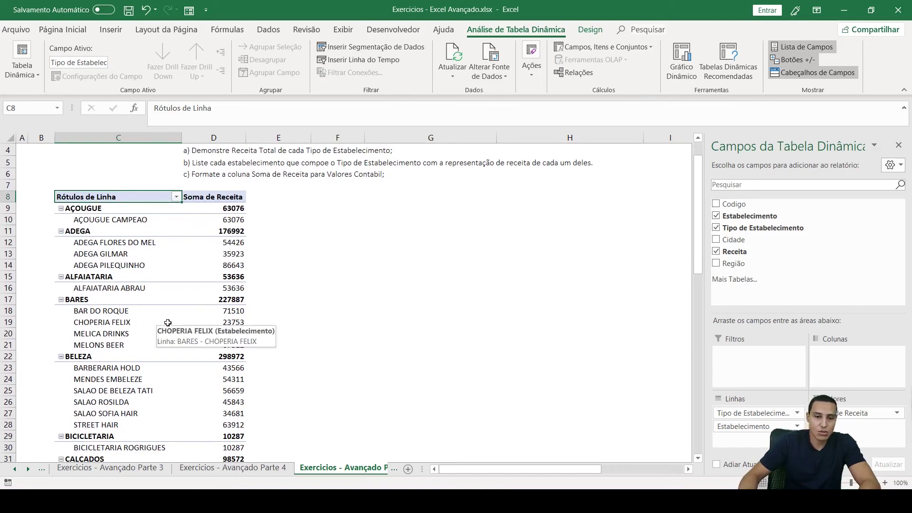
pyautogui.scroll(1, 166, 322)
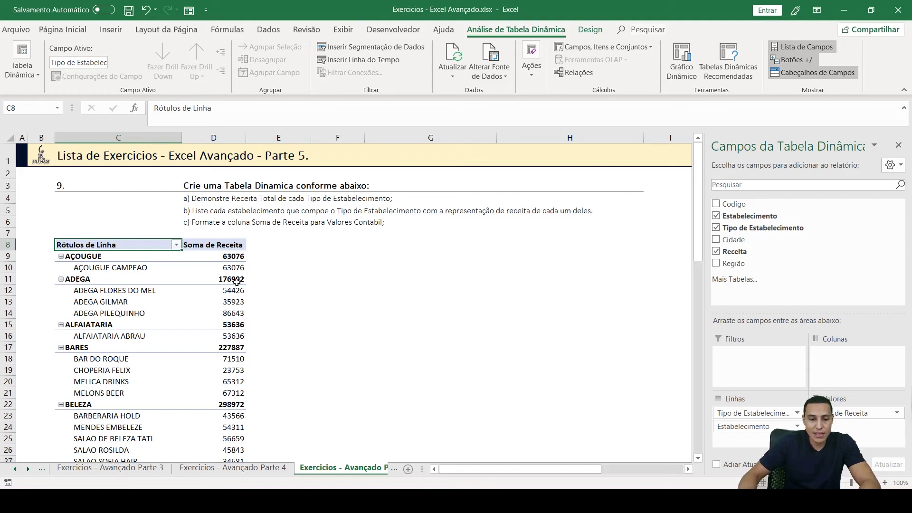
pyautogui.moveTo(236, 291)
pyautogui.moveTo(236, 290); pyautogui.dragTo(223, 315)
pyautogui.moveTo(228, 289)
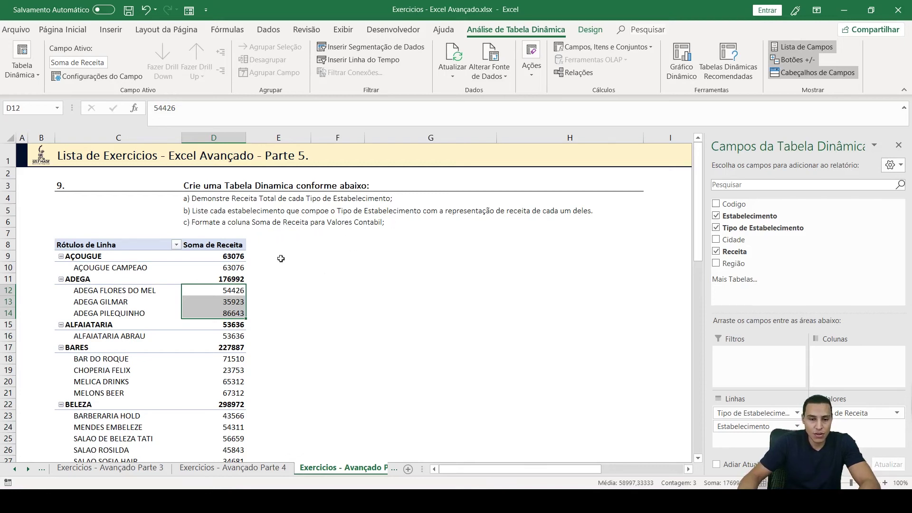
# Step: Format the pivot table's Soma de Receita values as Contábil with the R$ symbol and 2 decimal places
pyautogui.click(881, 418)
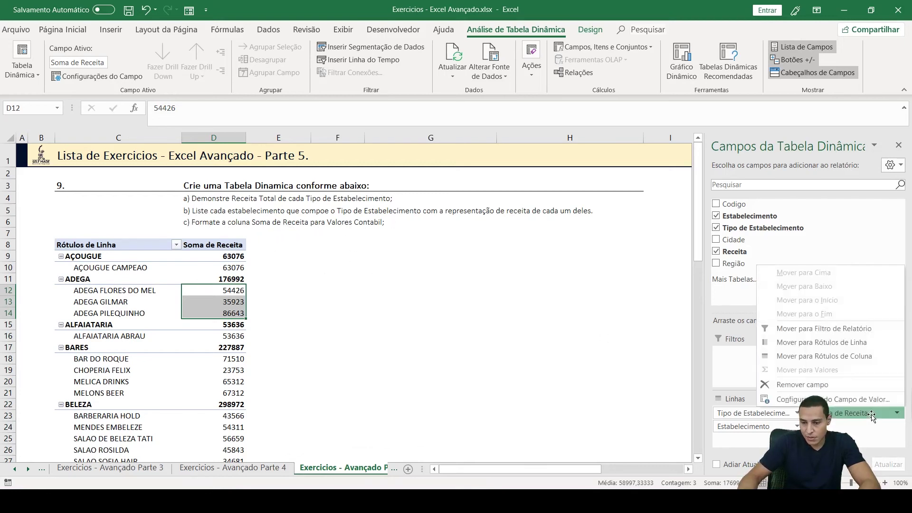
pyautogui.click(855, 401)
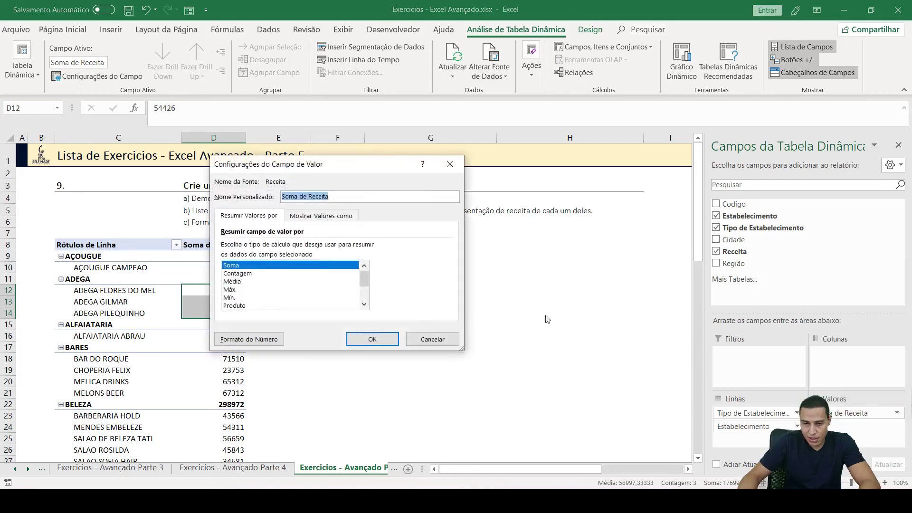
pyautogui.click(262, 343)
pyautogui.click(197, 190)
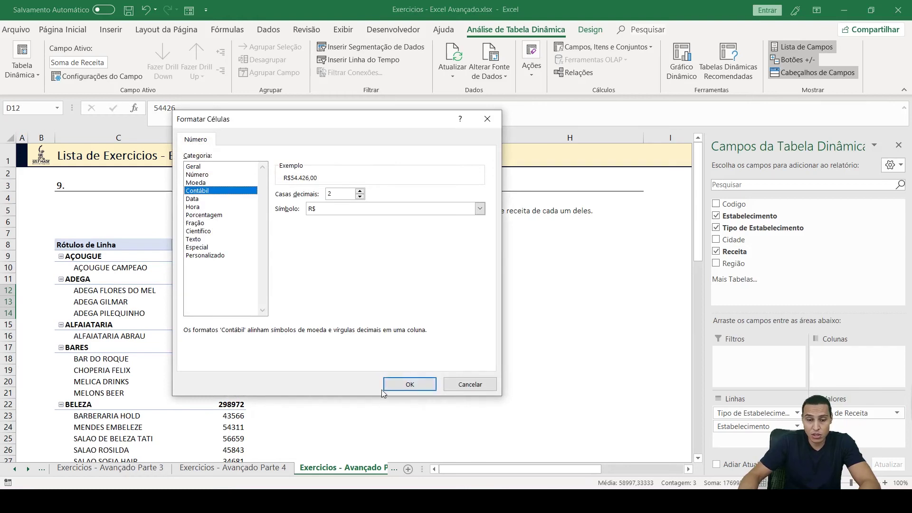
pyautogui.click(411, 384)
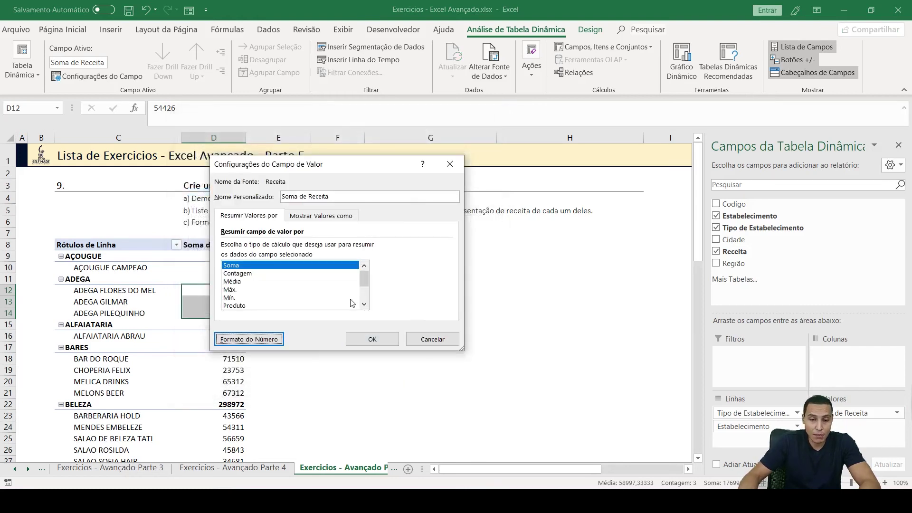
pyautogui.click(377, 336)
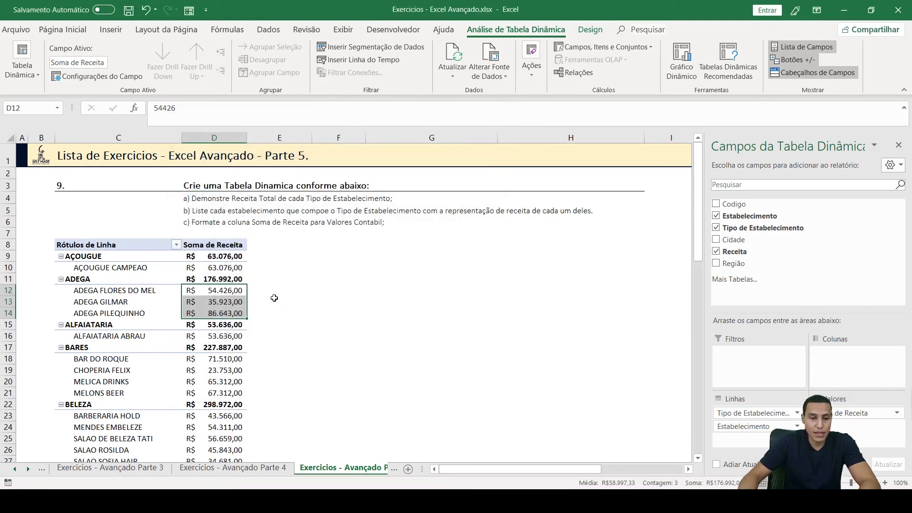
# Step: Review the finished pivot table down to Total Geral and fill cell B3 beside exercise 9 with green
pyautogui.scroll(-9, 321, 299)
pyautogui.scroll(-10, 321, 299)
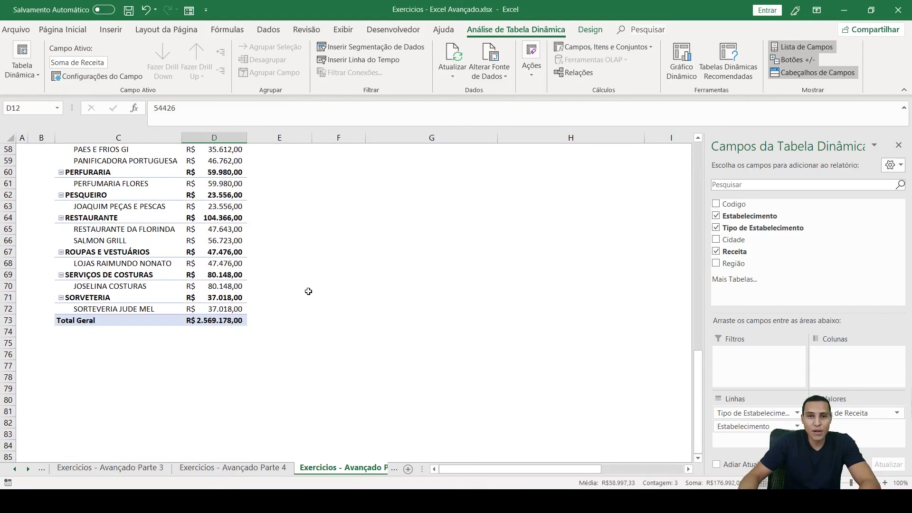
pyautogui.scroll(18, 308, 291)
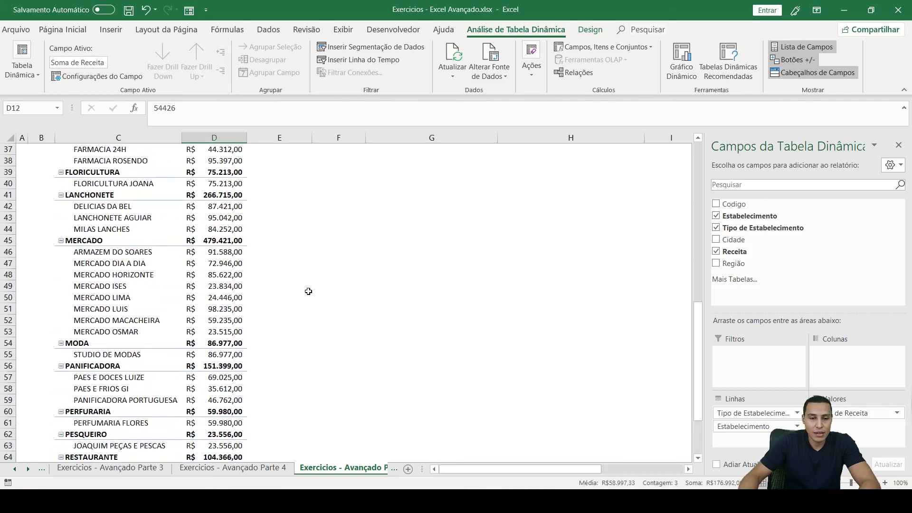
pyautogui.scroll(-10, 307, 292)
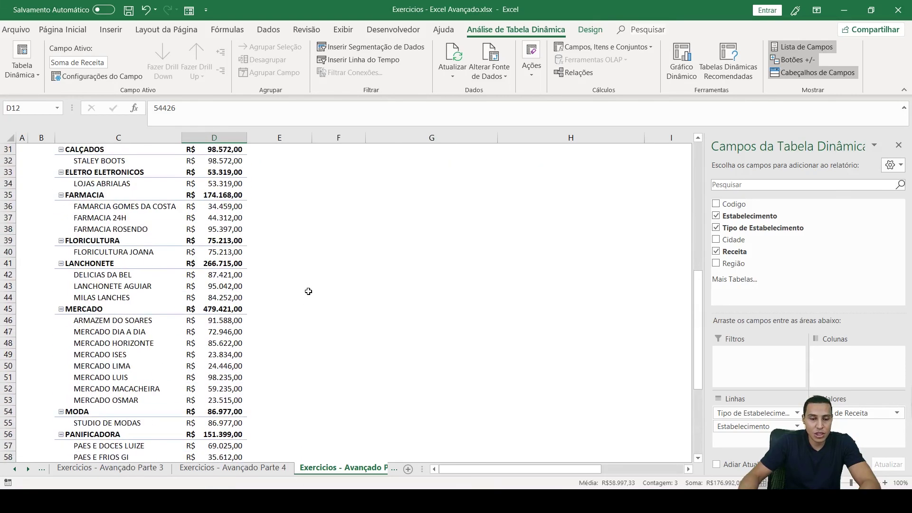
pyautogui.click(95, 299)
pyautogui.scroll(11, 295, 311)
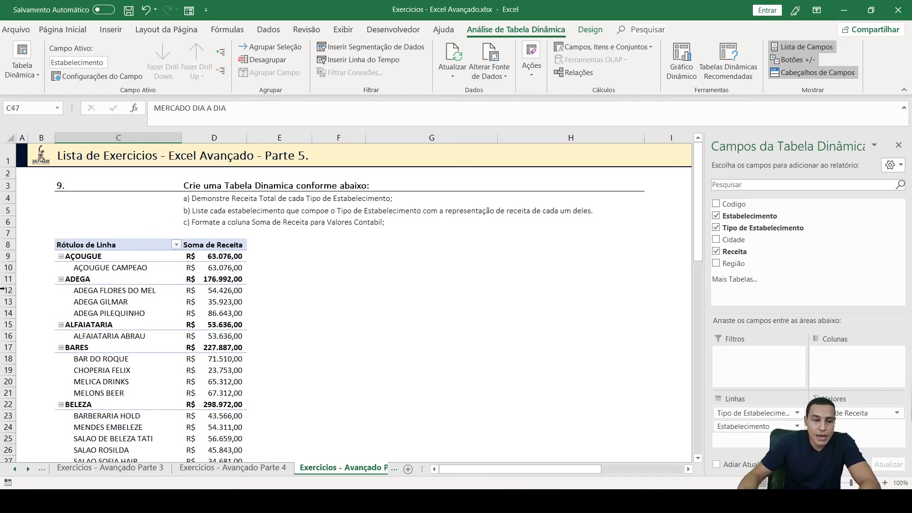
pyautogui.click(35, 188)
pyautogui.click(161, 71)
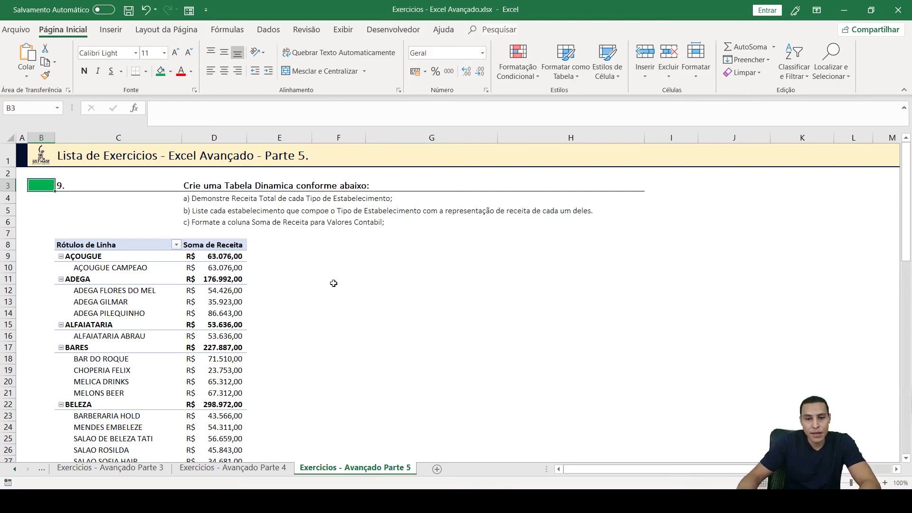
# Step: Preview column, pie, scatter, radar, treemap, sunburst and histogram types for a pivot chart of this table without inserting one
pyautogui.click(171, 314)
pyautogui.click(515, 30)
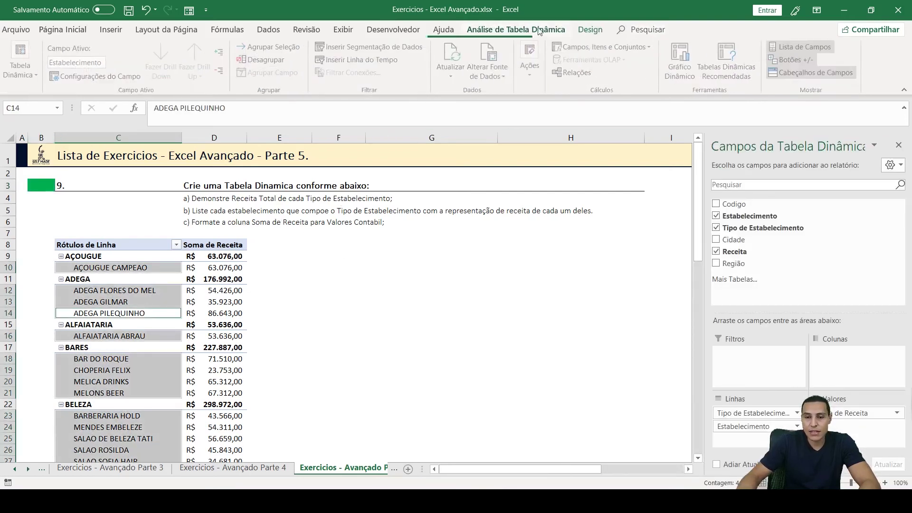
pyautogui.click(684, 55)
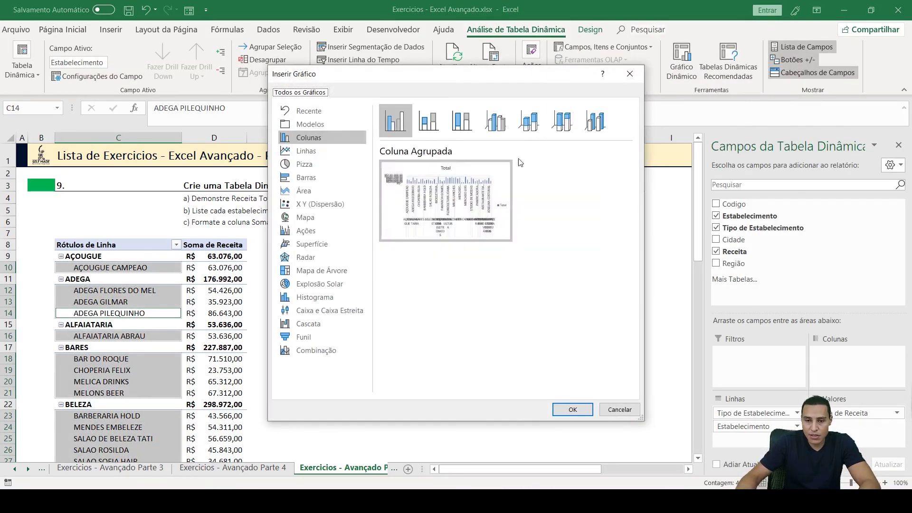
pyautogui.moveTo(409, 179)
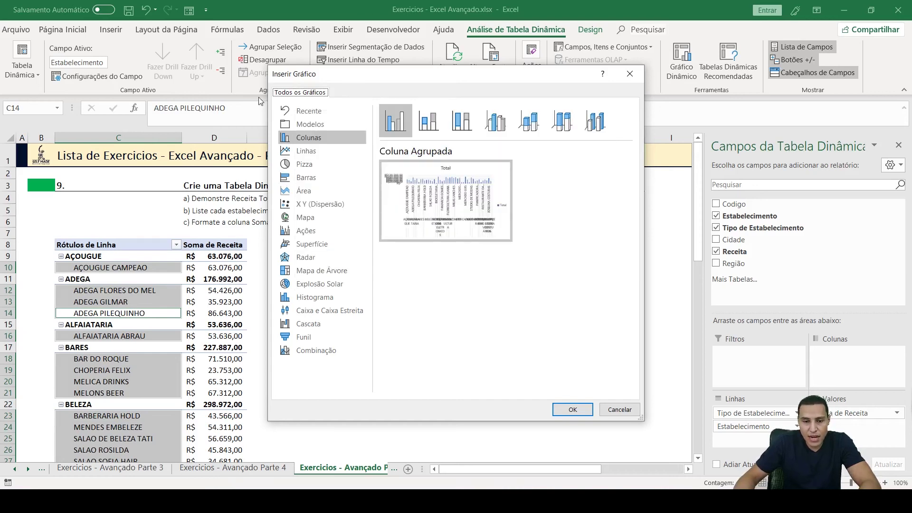
pyautogui.click(308, 165)
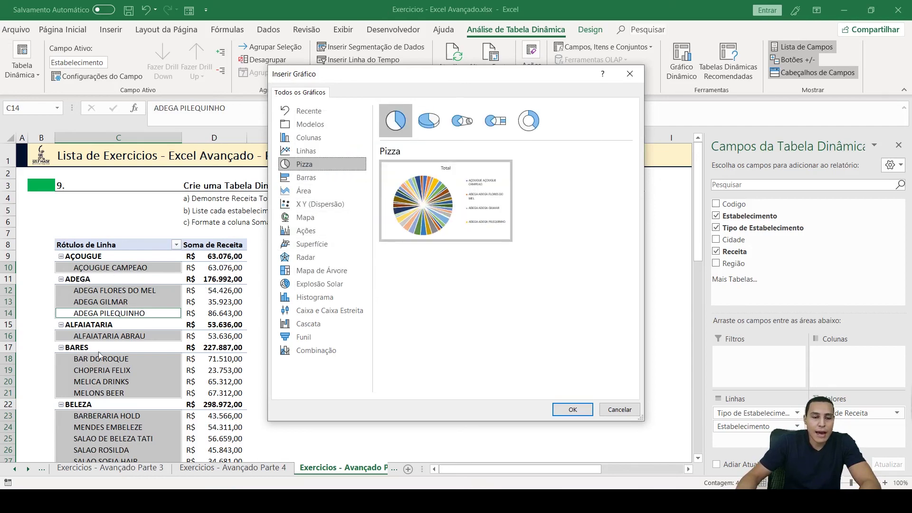
pyautogui.moveTo(470, 167)
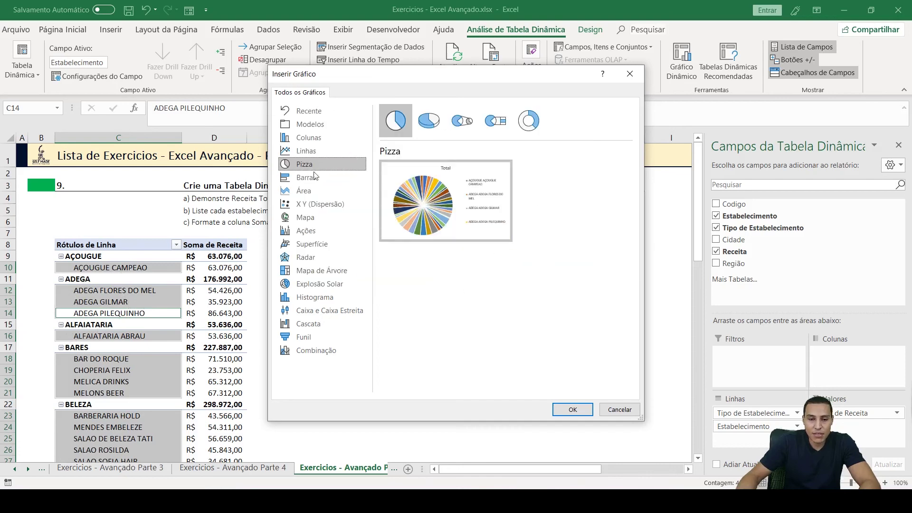
pyautogui.click(317, 205)
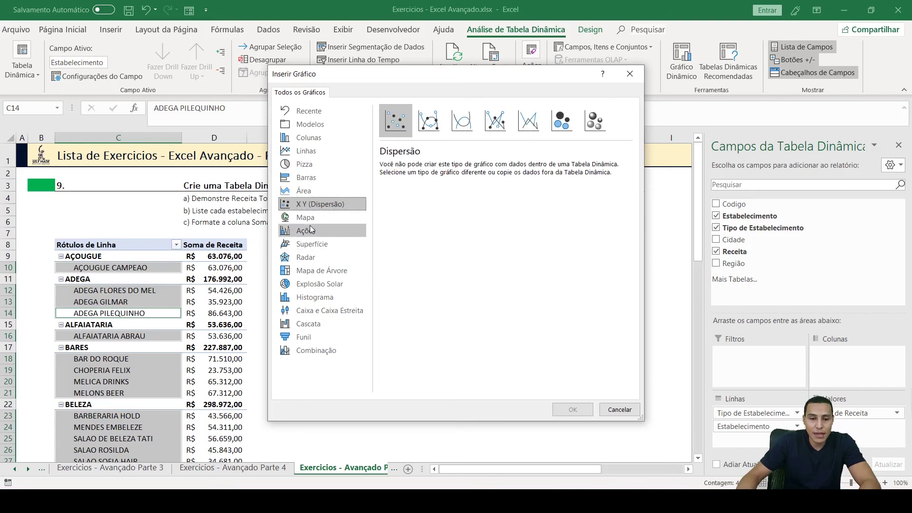
pyautogui.click(311, 258)
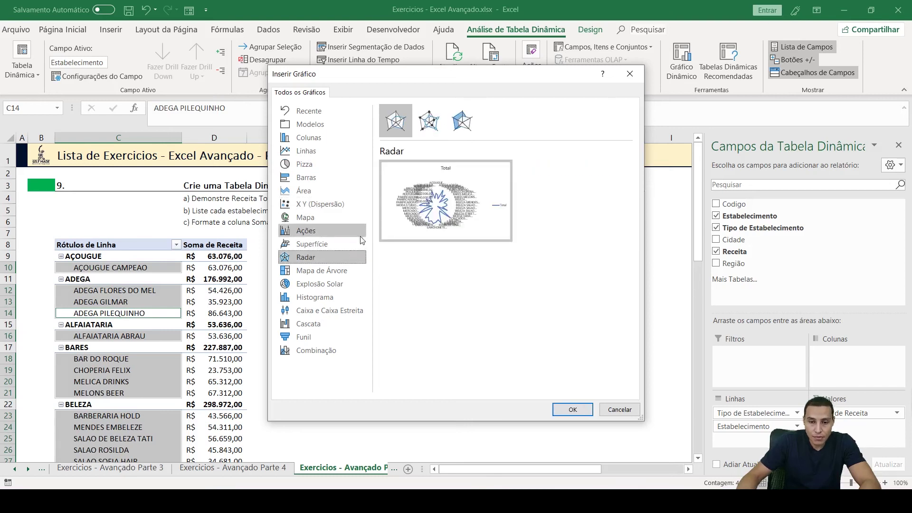
pyautogui.click(321, 272)
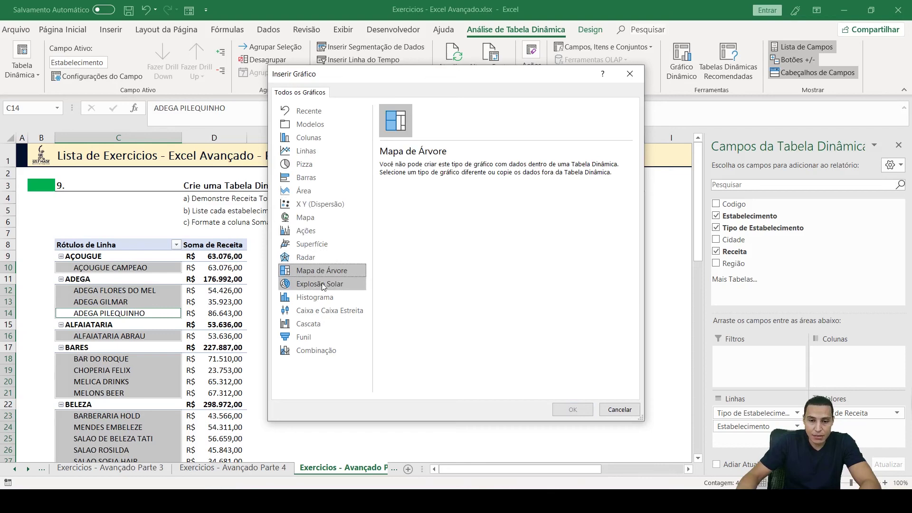
pyautogui.click(324, 284)
pyautogui.click(317, 297)
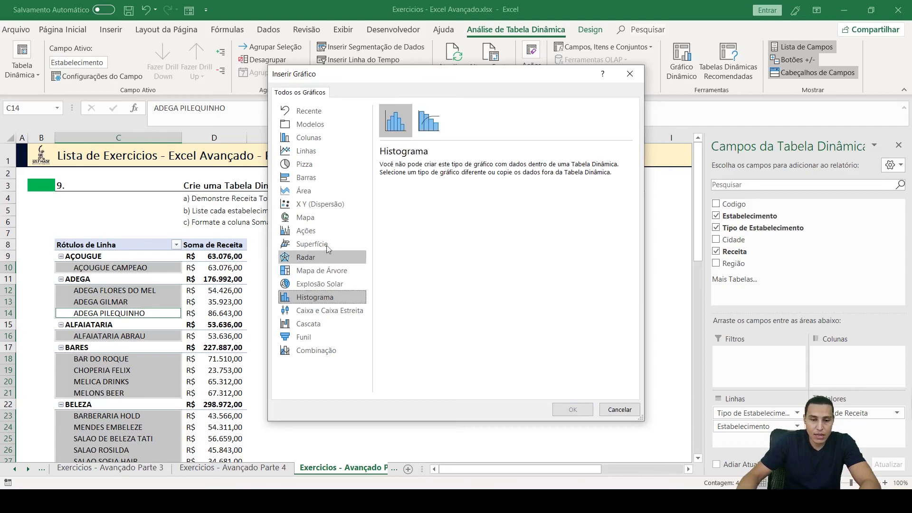
pyautogui.click(314, 138)
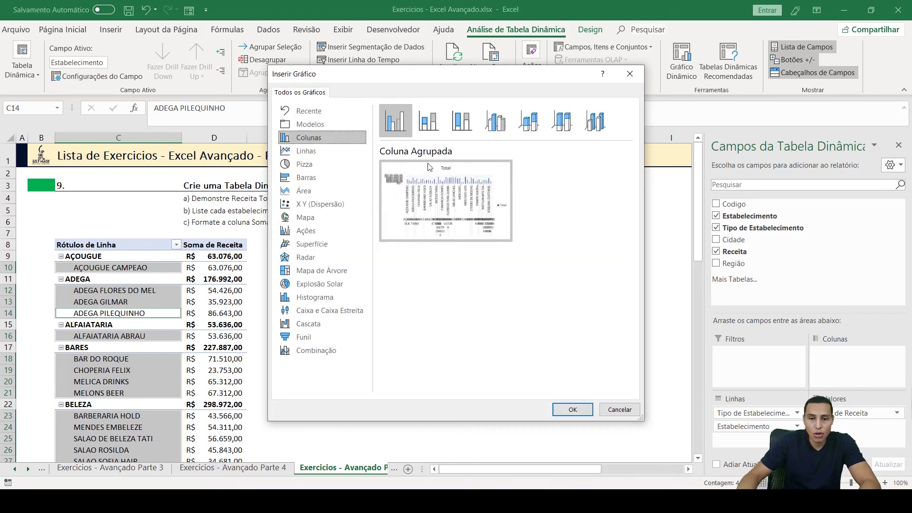
pyautogui.click(614, 412)
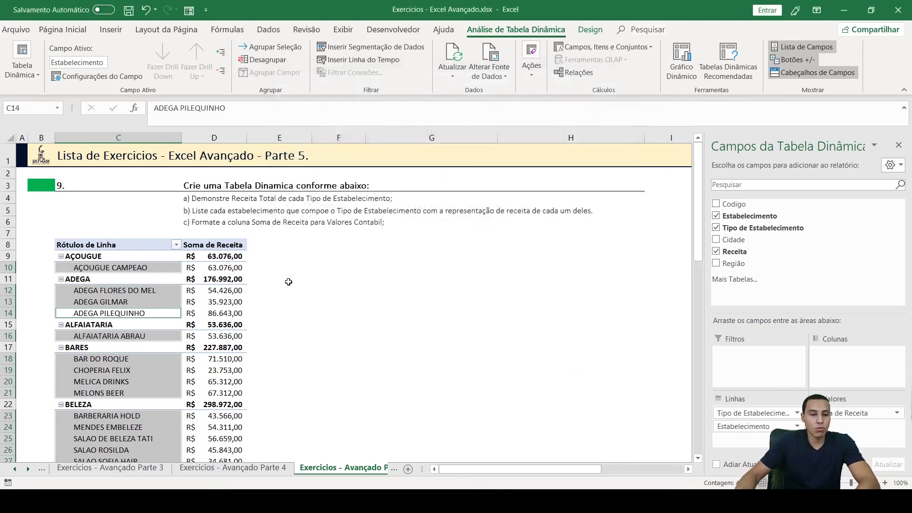
pyautogui.click(146, 209)
pyautogui.click(16, 469)
pyautogui.click(16, 470)
pyautogui.click(28, 469)
pyautogui.click(29, 468)
pyautogui.click(28, 469)
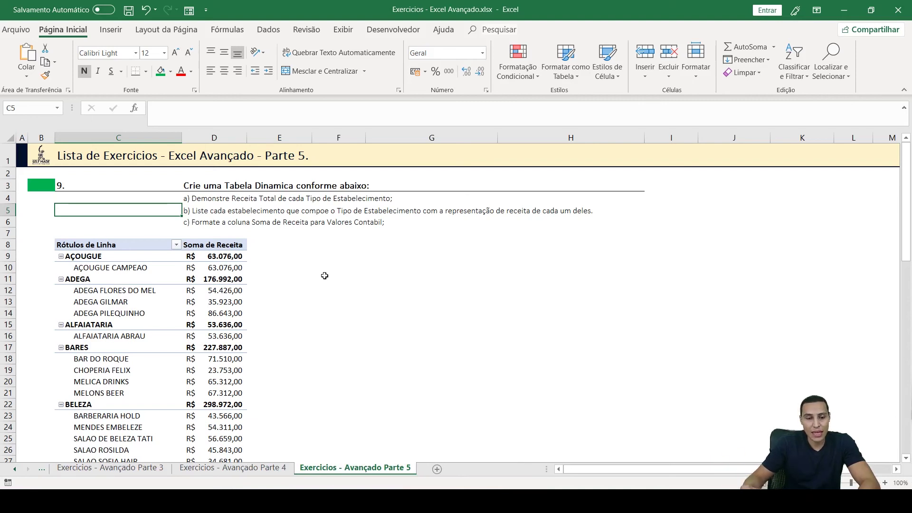
pyautogui.hotkey('ctrl', 'Home')
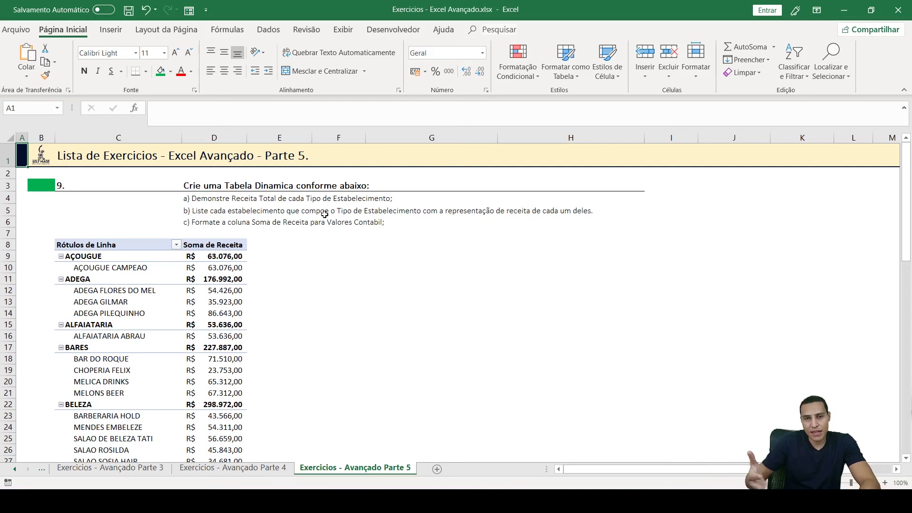